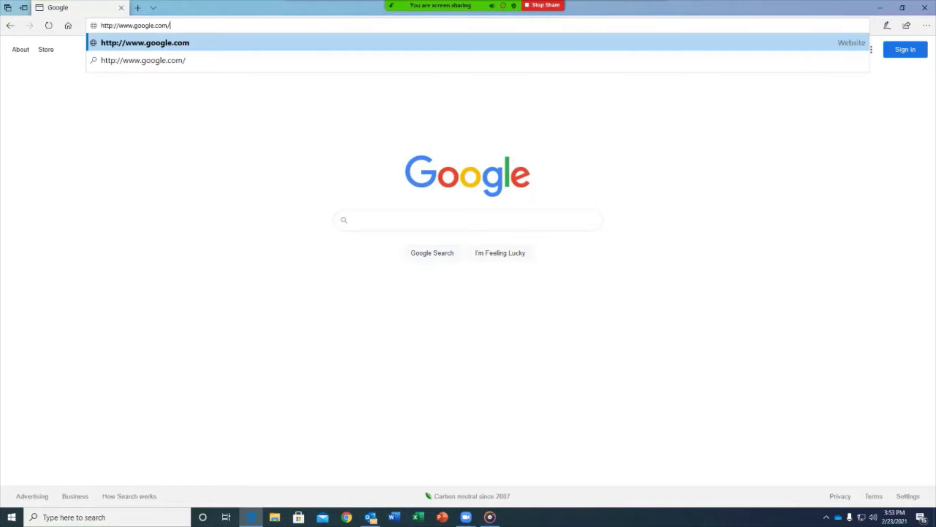
text(http://)
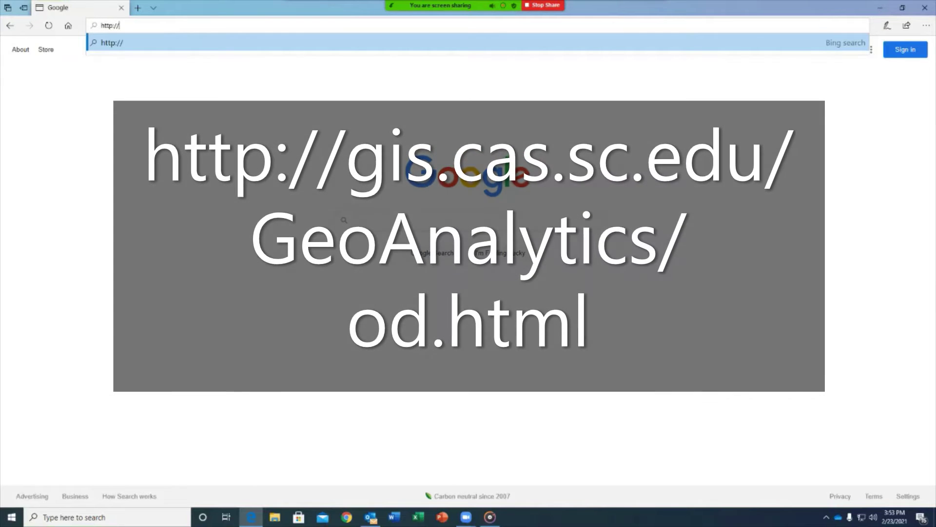
text(gis.cas.sc)
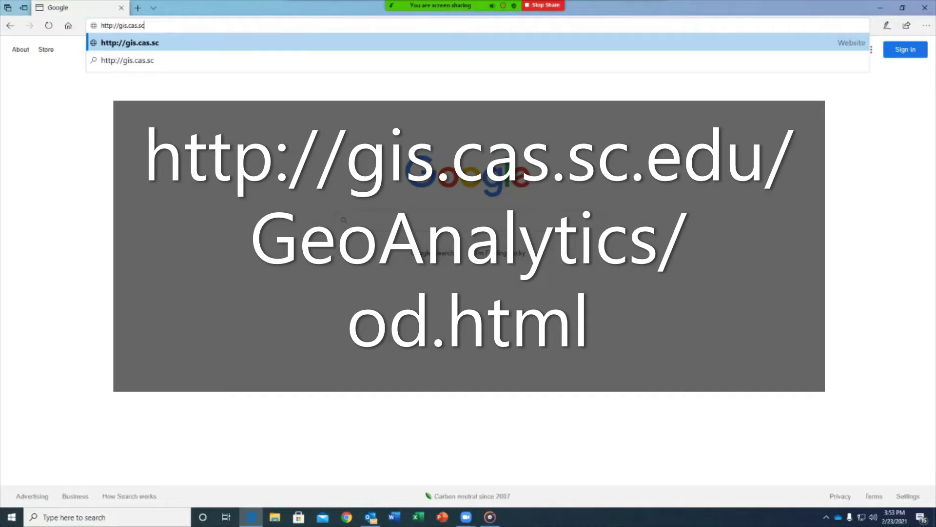
text(.edu/Geo)
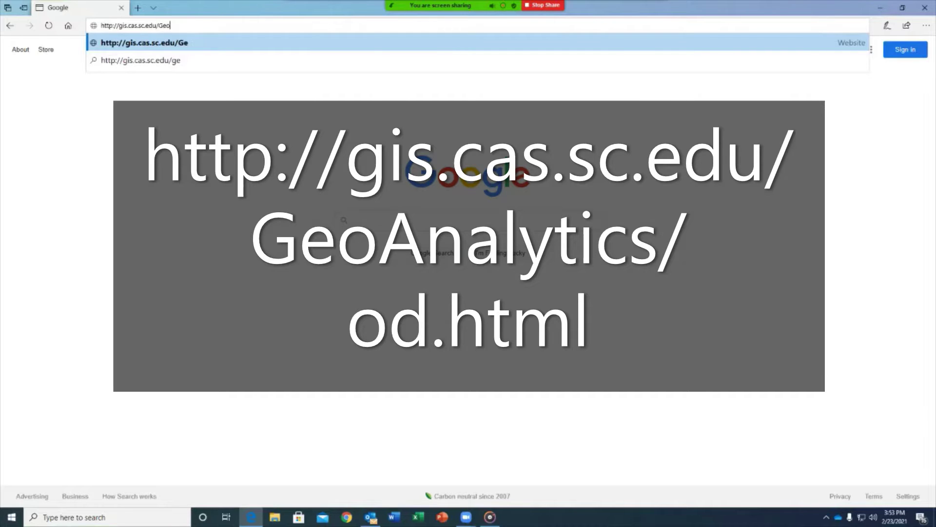
text(Analyt)
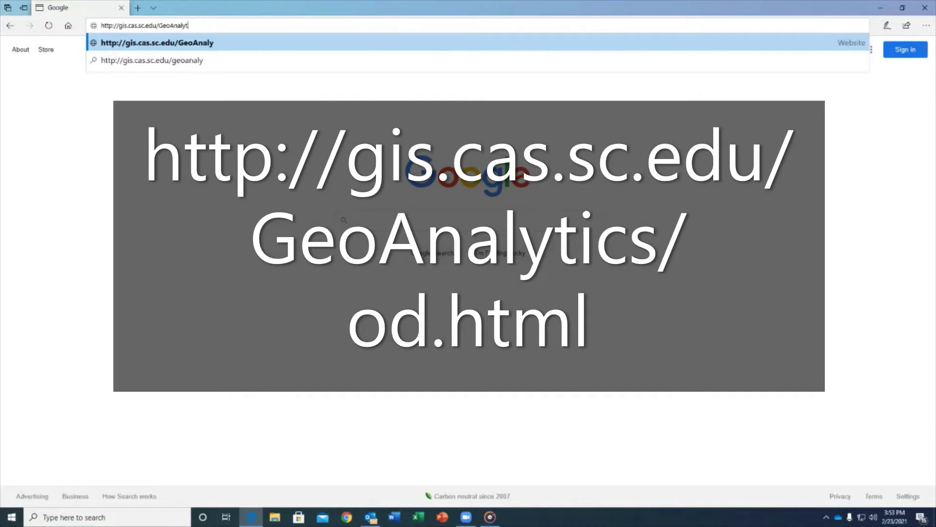
text(ics/od.html)
key(Return)
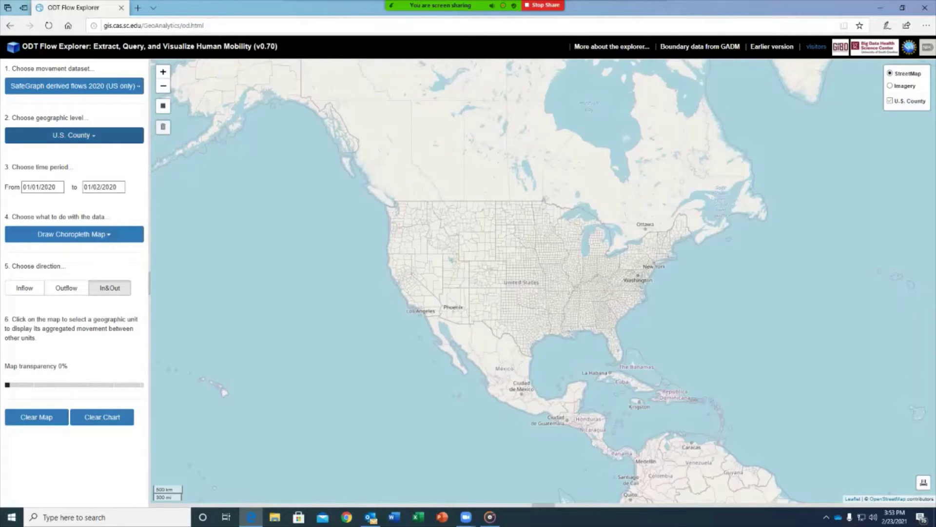
click(74, 86)
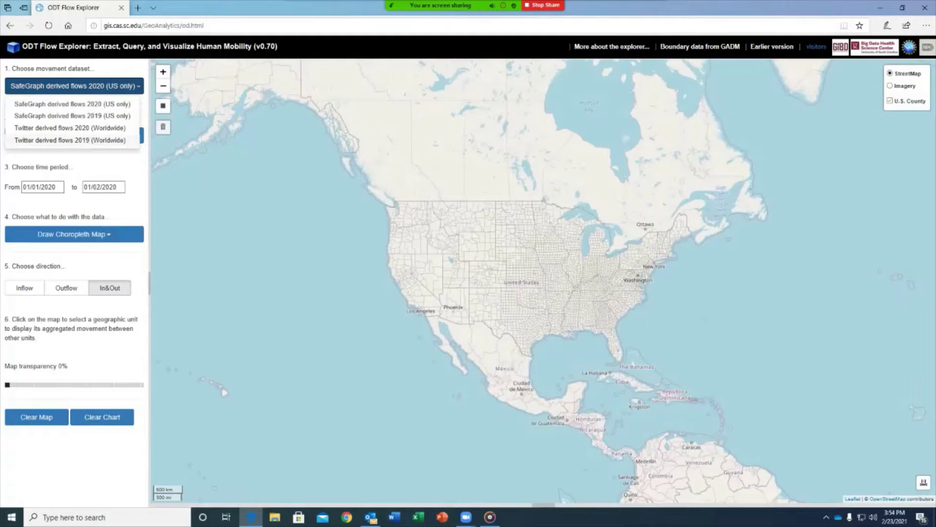
click(73, 104)
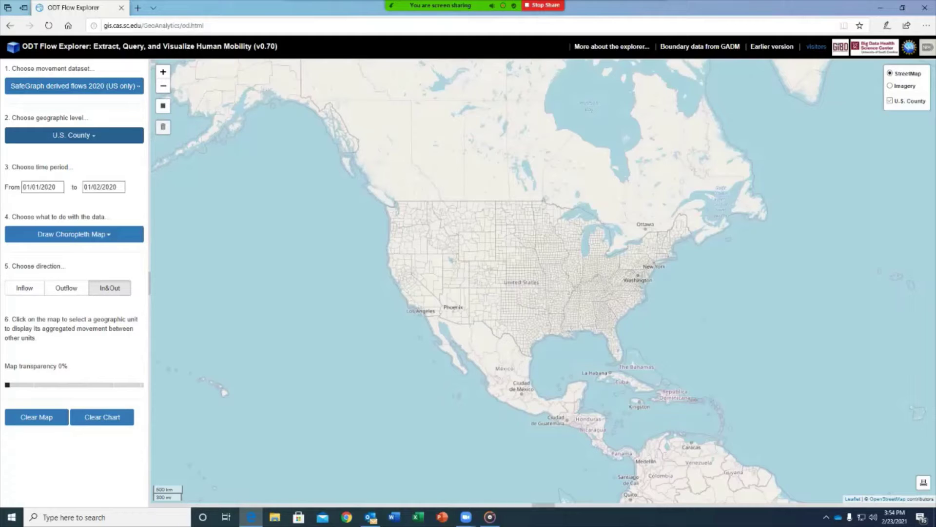
click(74, 136)
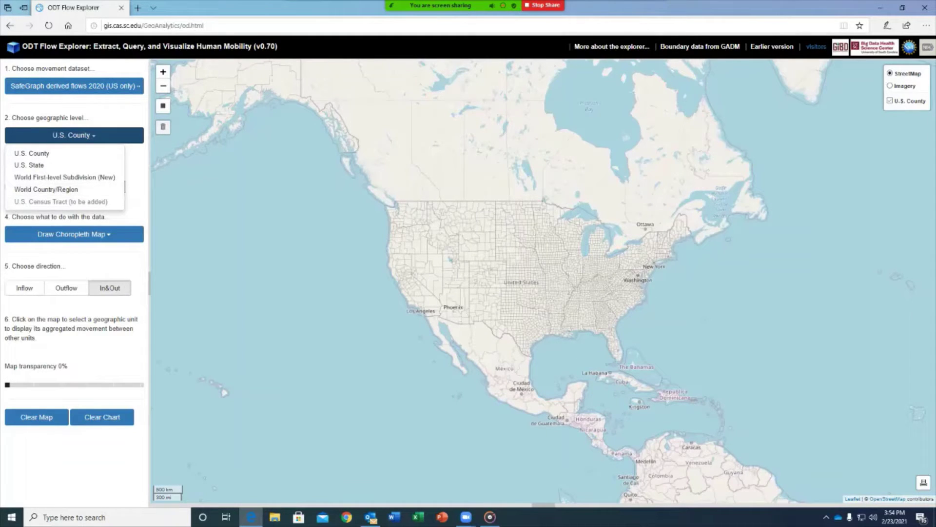
click(32, 154)
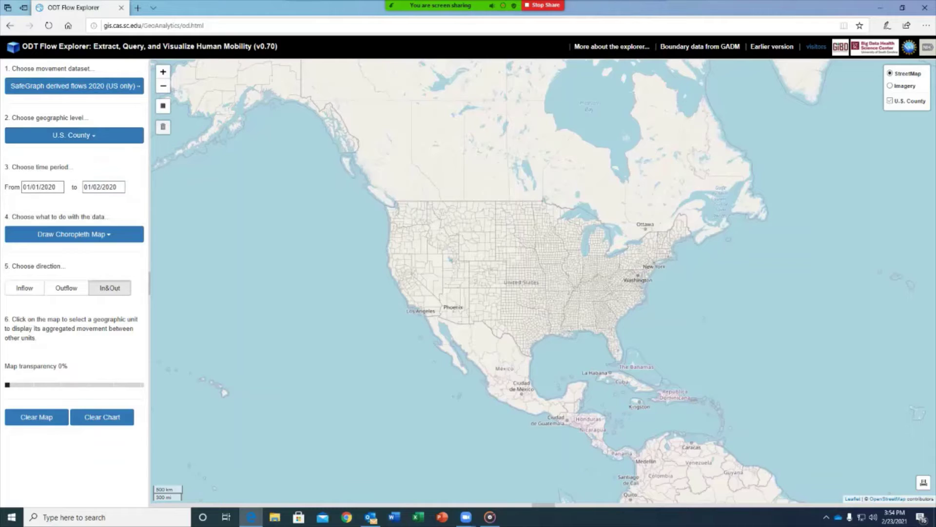
click(74, 234)
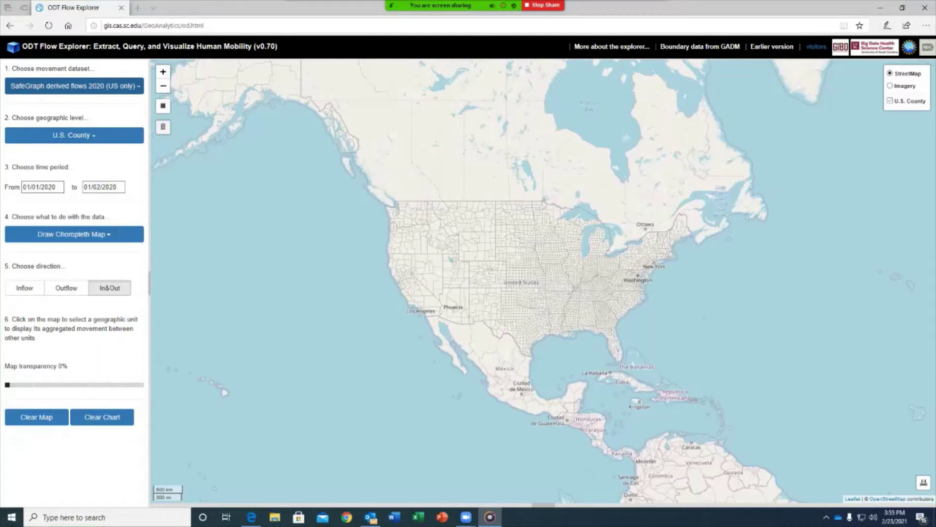
Step: Look through the movement dataset and geographic level lists without changing either
click(74, 85)
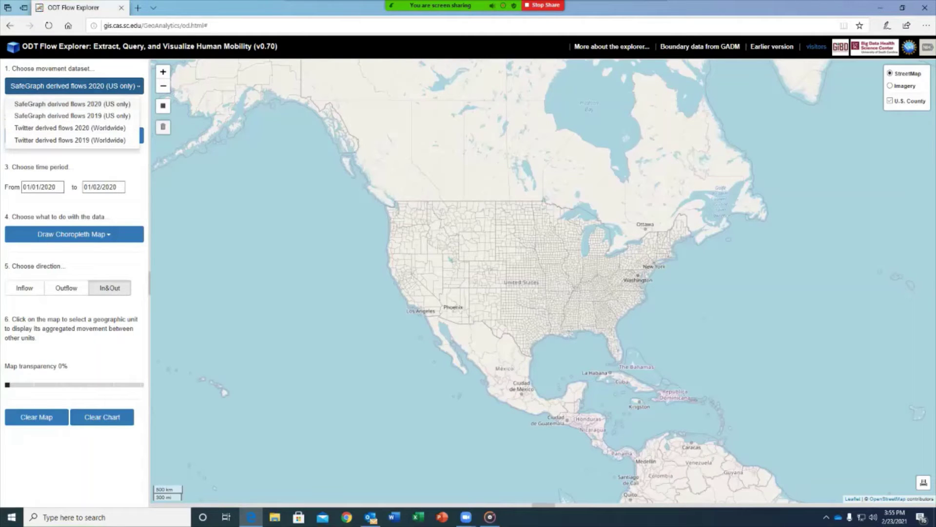
key(Escape)
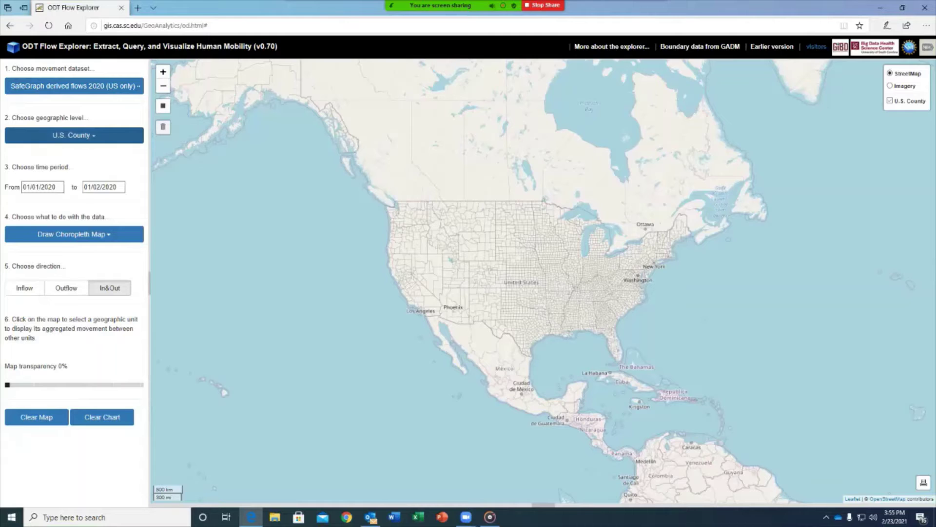
click(74, 135)
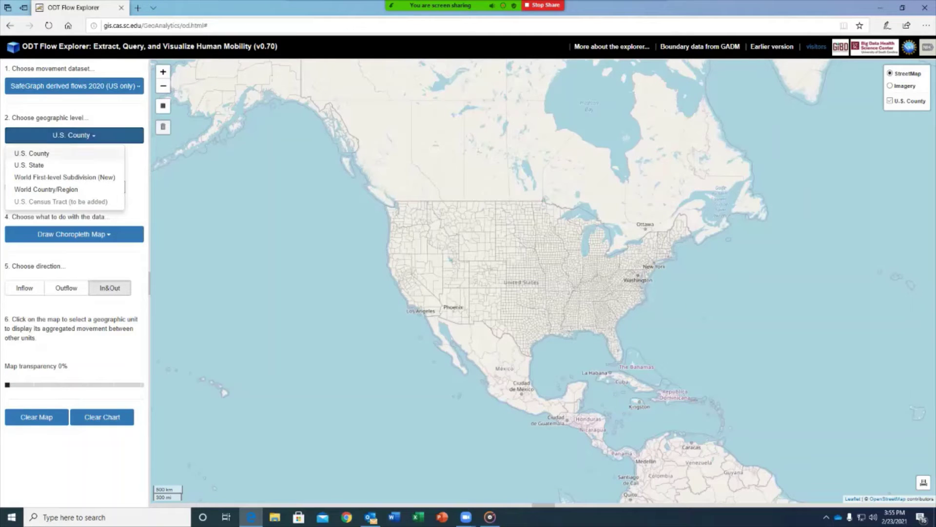
key(Escape)
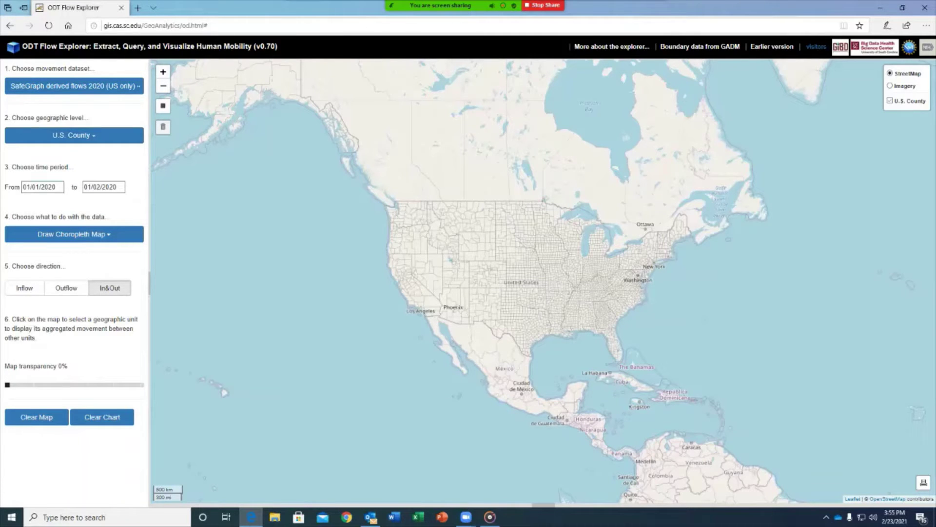
Step: Set the time period to 03/08/2020 through 03/14/2020
click(36, 187)
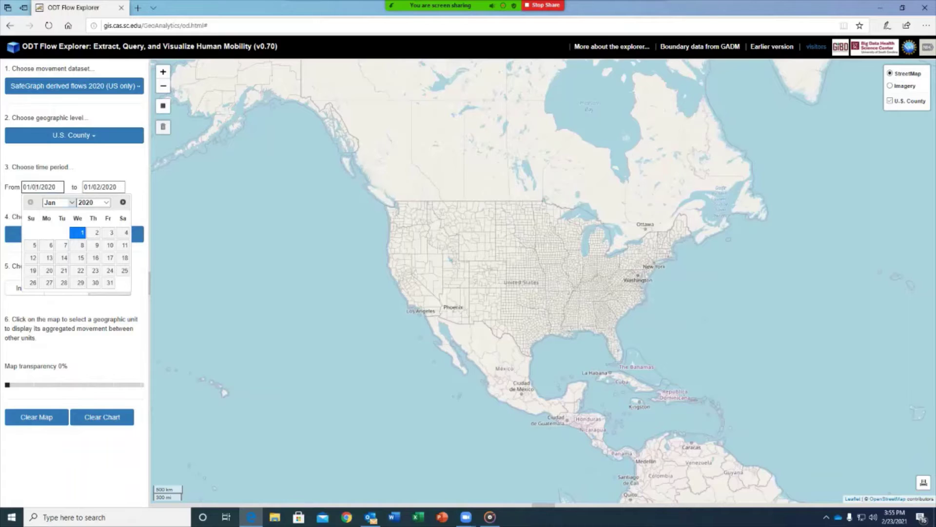
click(56, 202)
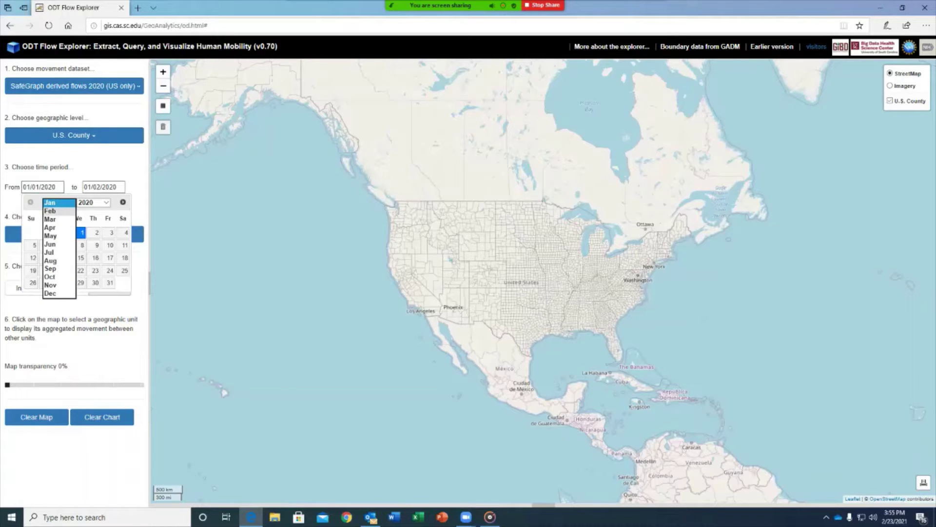
click(49, 219)
click(34, 244)
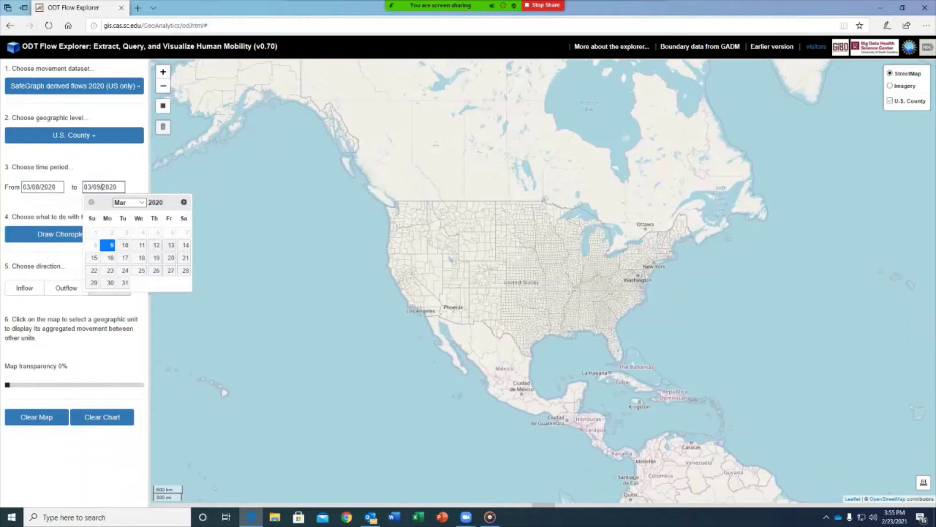
click(185, 245)
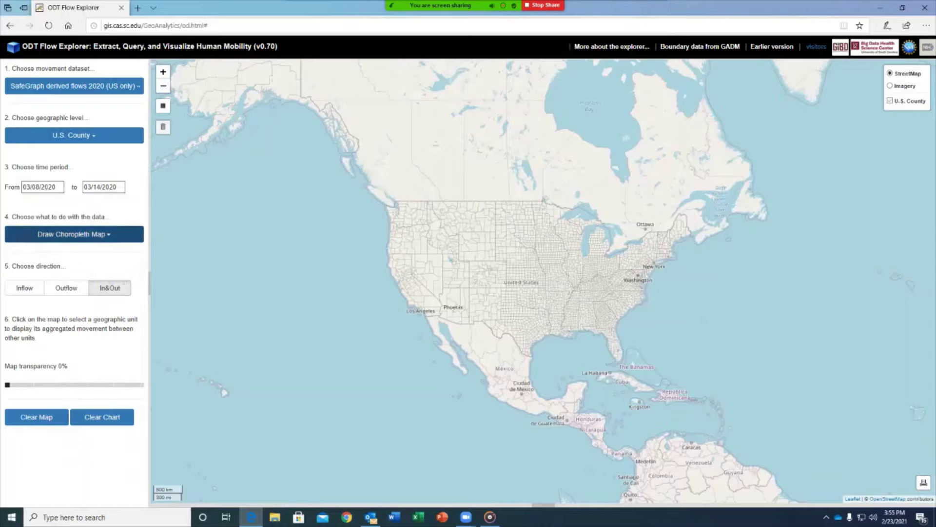
Step: Keep the choropleth map action and set the flow direction to Inflow
click(68, 234)
click(67, 249)
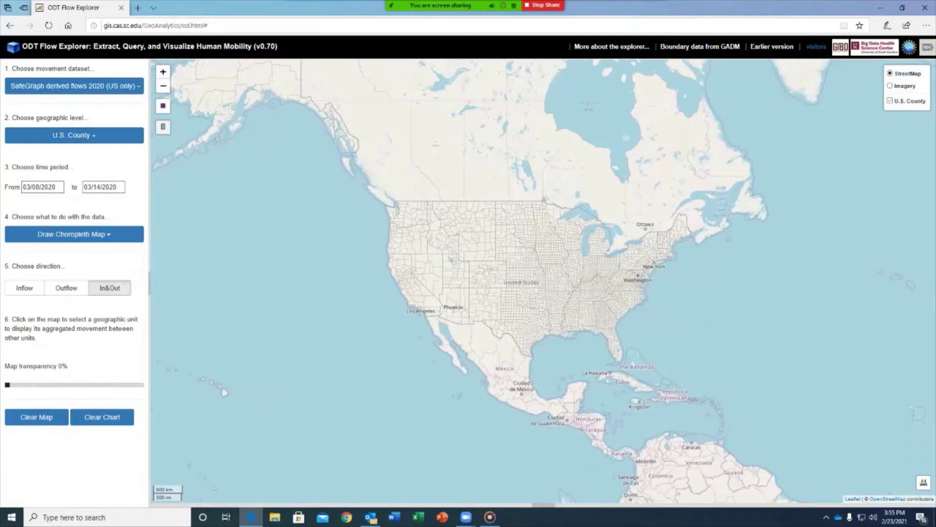
click(25, 288)
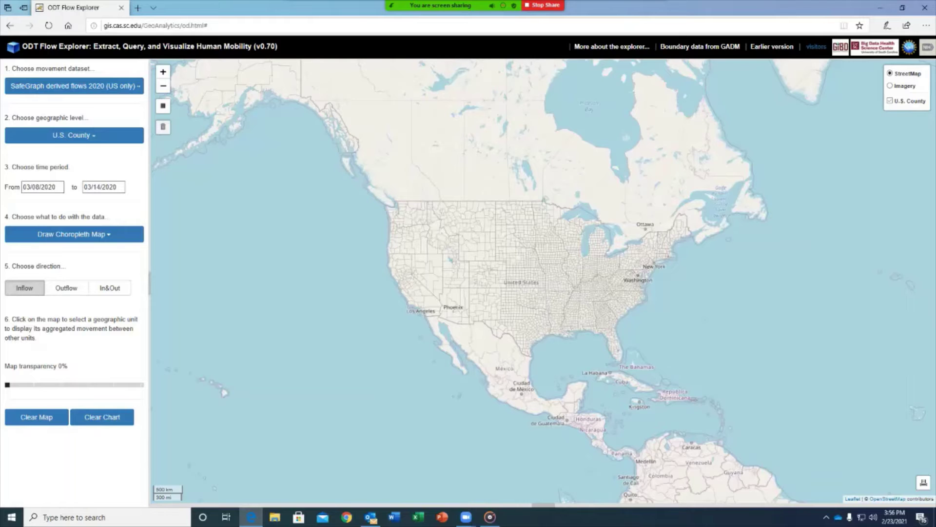
Step: Zoom in to map inflows into Manhattan (New York County), then hide that choropleth layer
scroll(648, 257, up, 4)
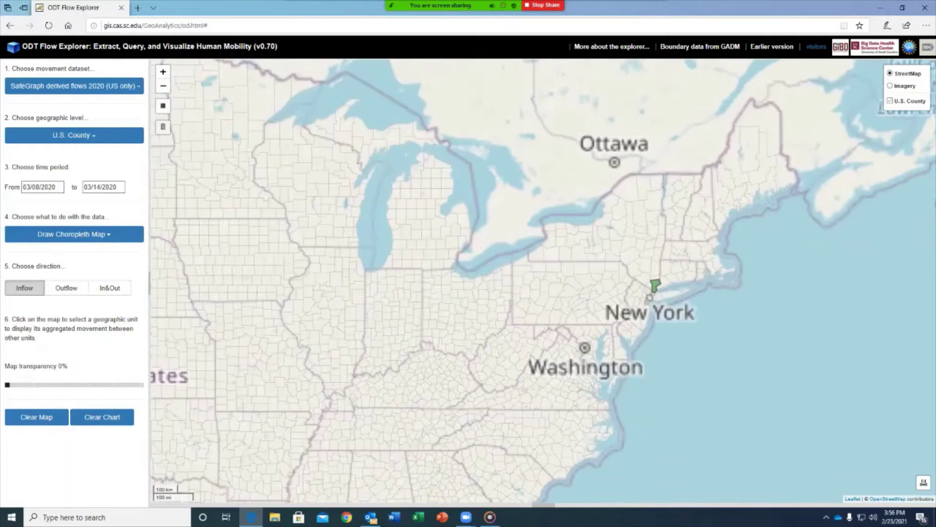
scroll(656, 308, up, 2)
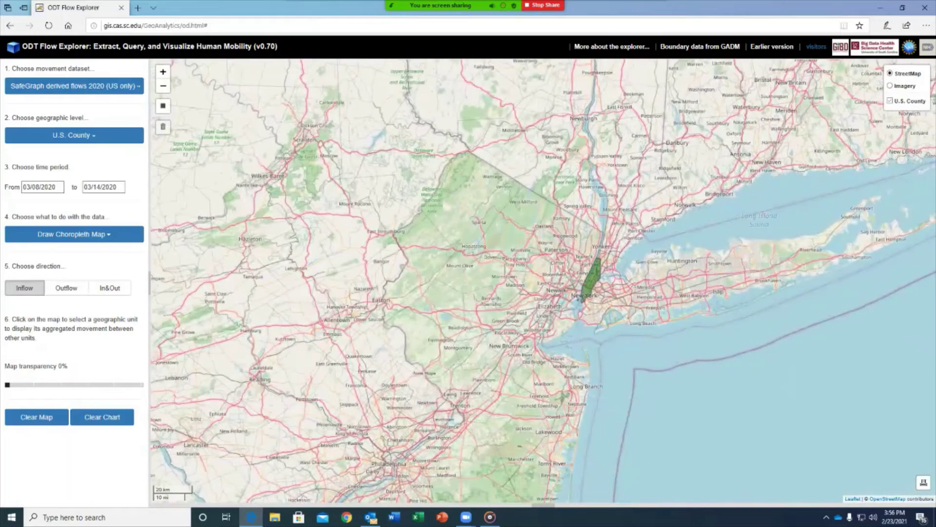
click(591, 279)
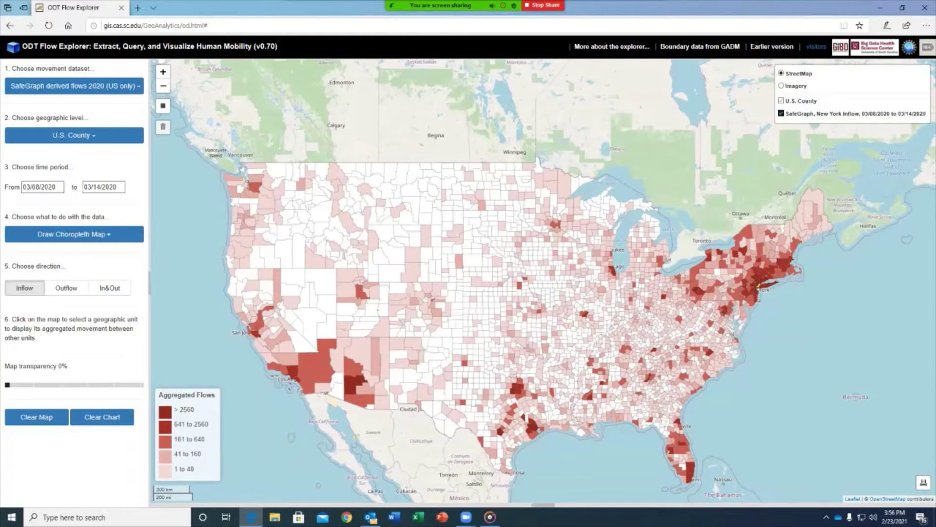
click(781, 113)
click(49, 187)
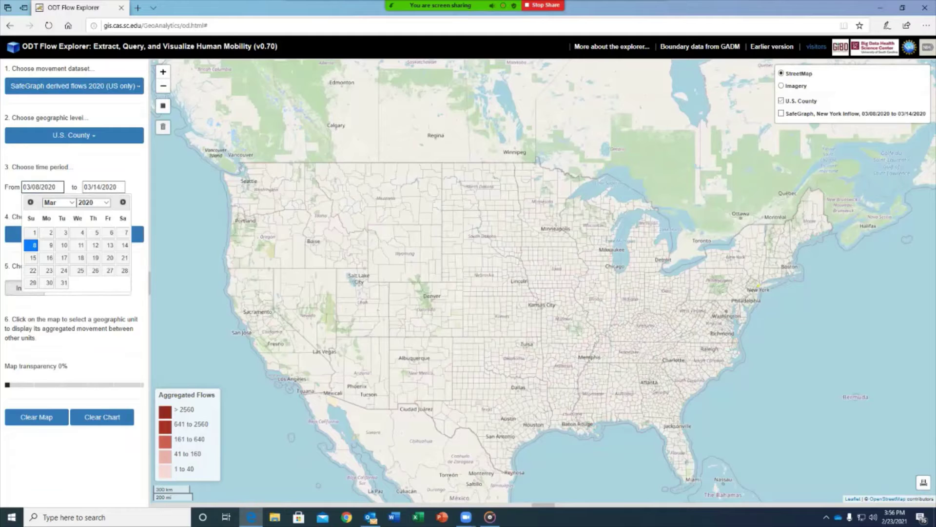
Step: Change the period to 03/15/2020–03/21/2020 and query New York County inflows for that week
click(33, 258)
click(103, 187)
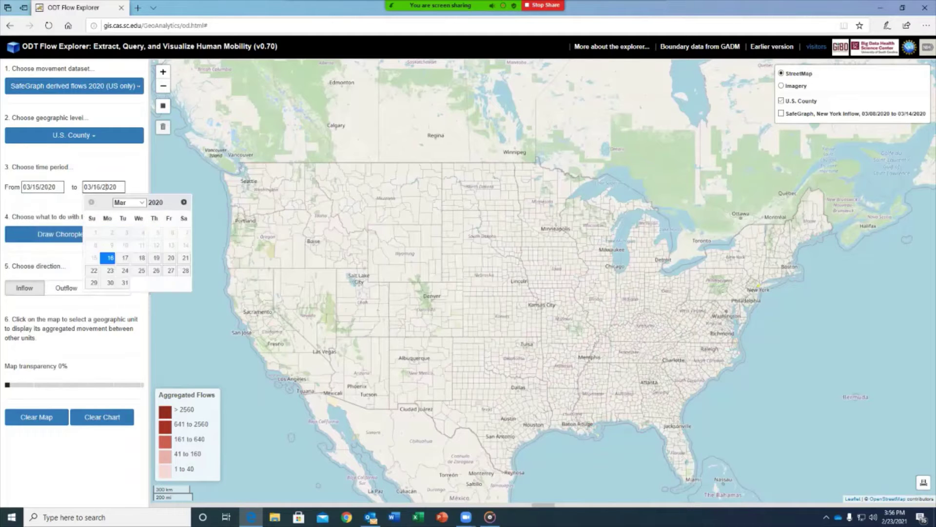
click(186, 257)
scroll(761, 281, up, 3)
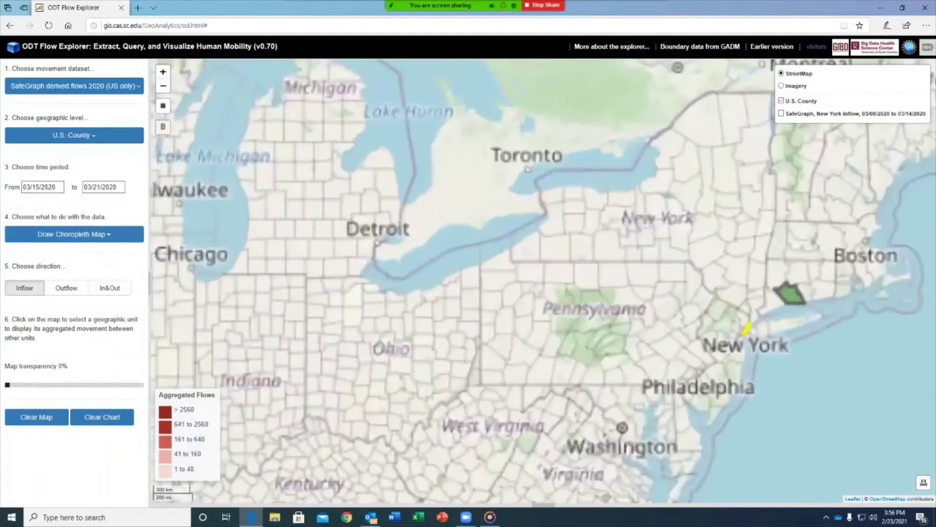
click(746, 330)
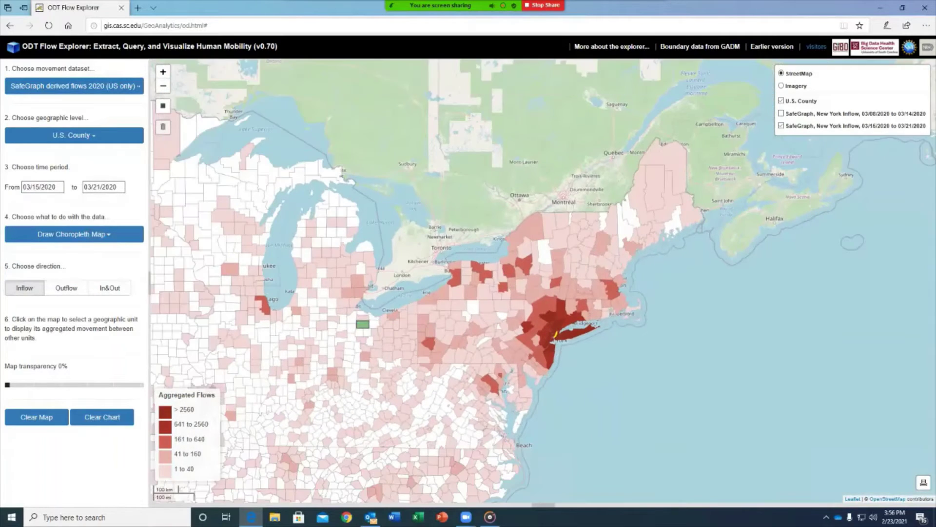
Step: Toggle the 03/15–03/21 and 03/08–03/14 New York inflow layers to compare, then clear the map
drag(531, 372, 780, 347)
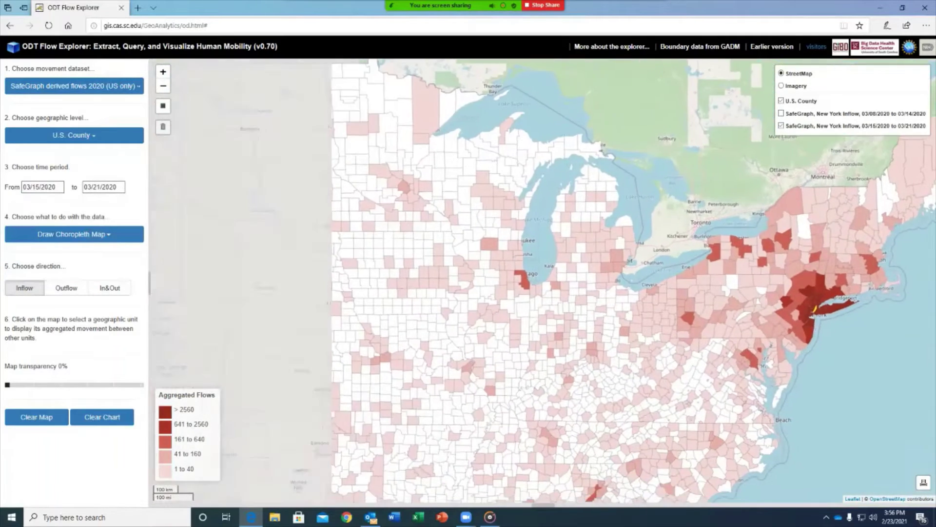
scroll(447, 347, down, 2)
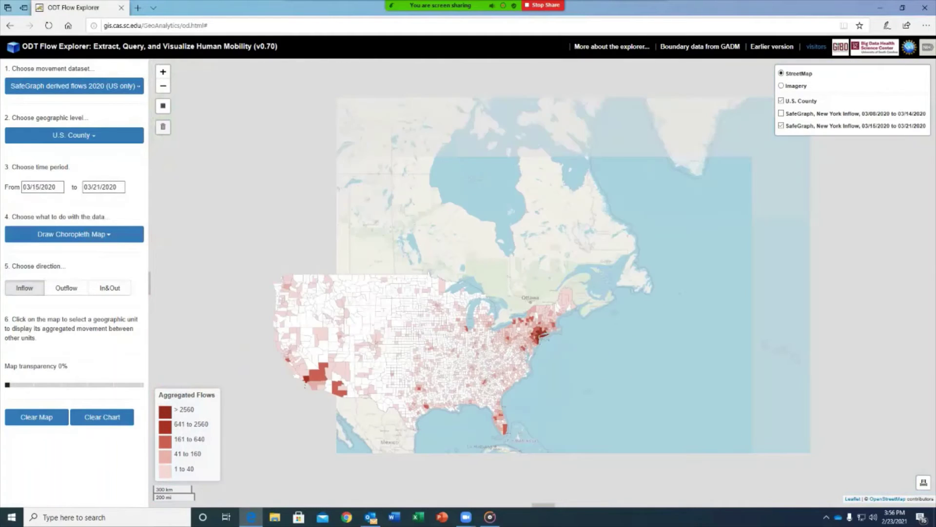
drag(448, 347, 531, 332)
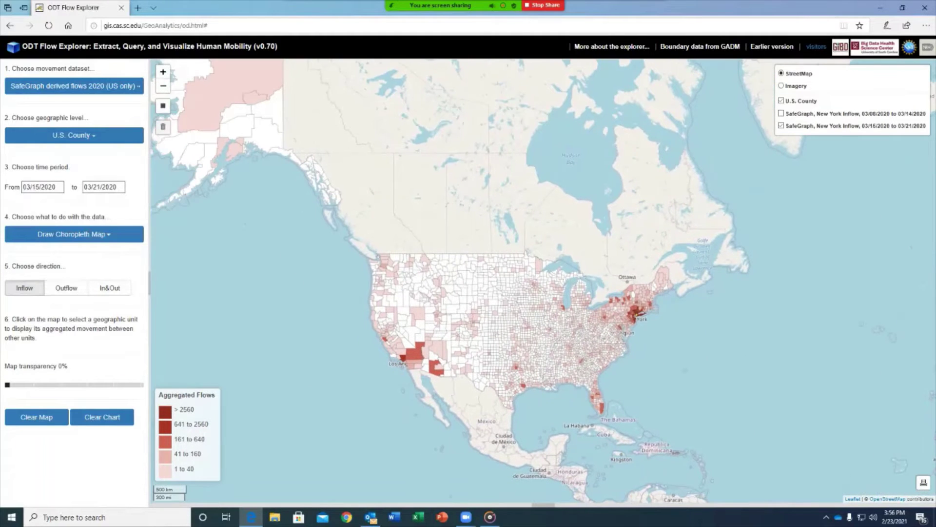
click(781, 125)
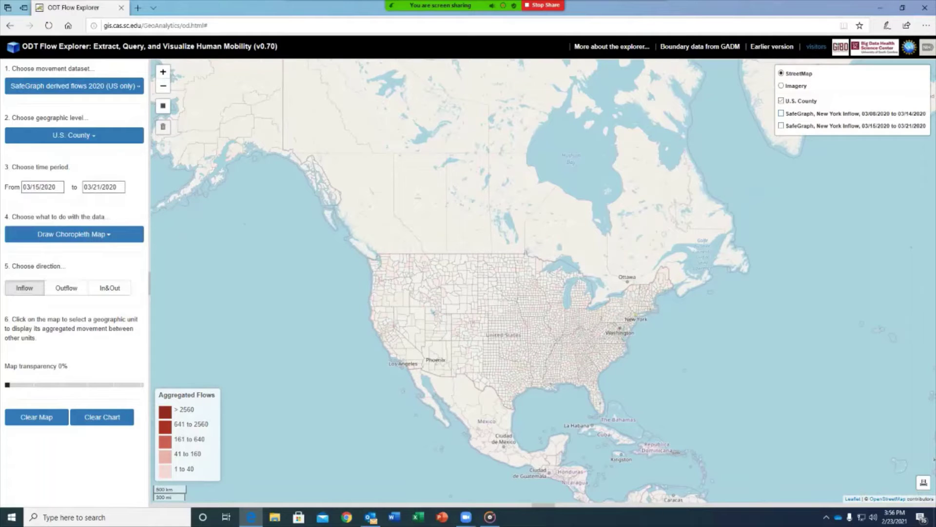
click(781, 113)
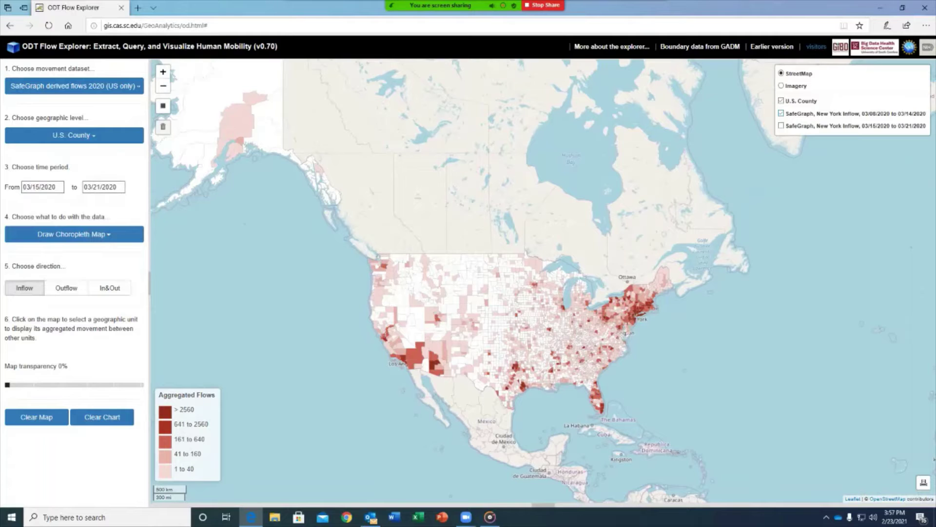
click(781, 113)
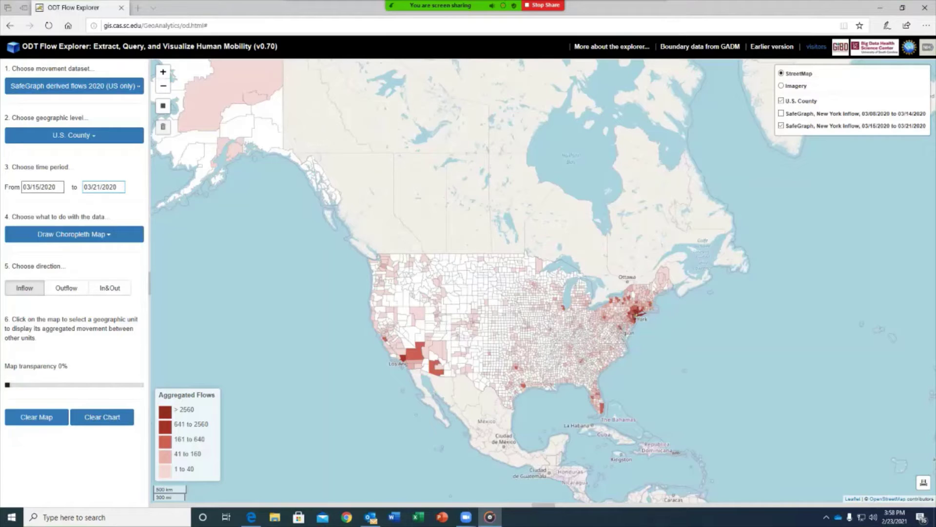
click(36, 417)
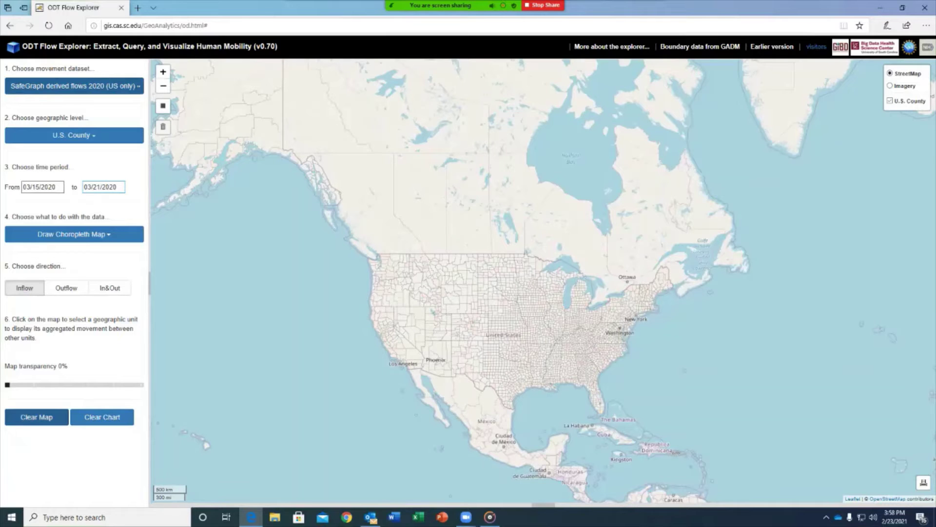
Step: Switch to Twitter derived flows 2020 (Worldwide) at U.S. State level, ending 01/31/2020
click(74, 86)
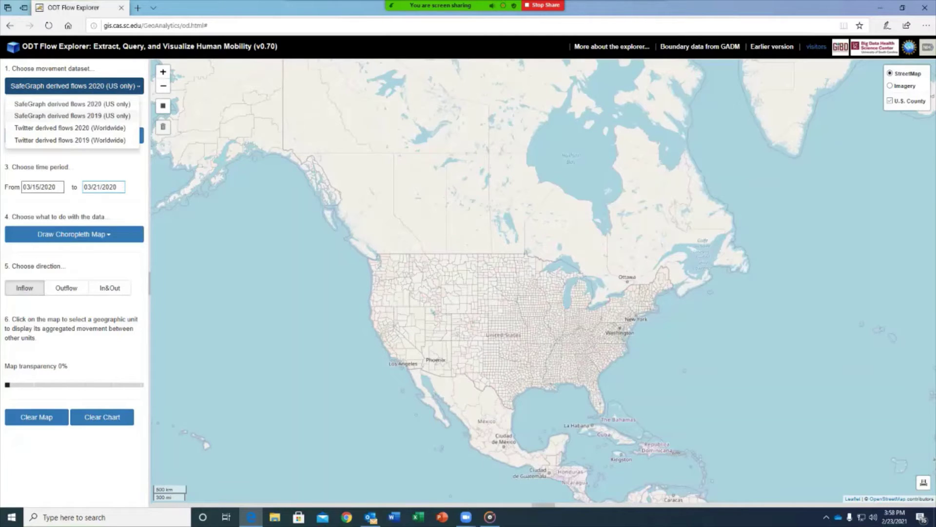
click(70, 128)
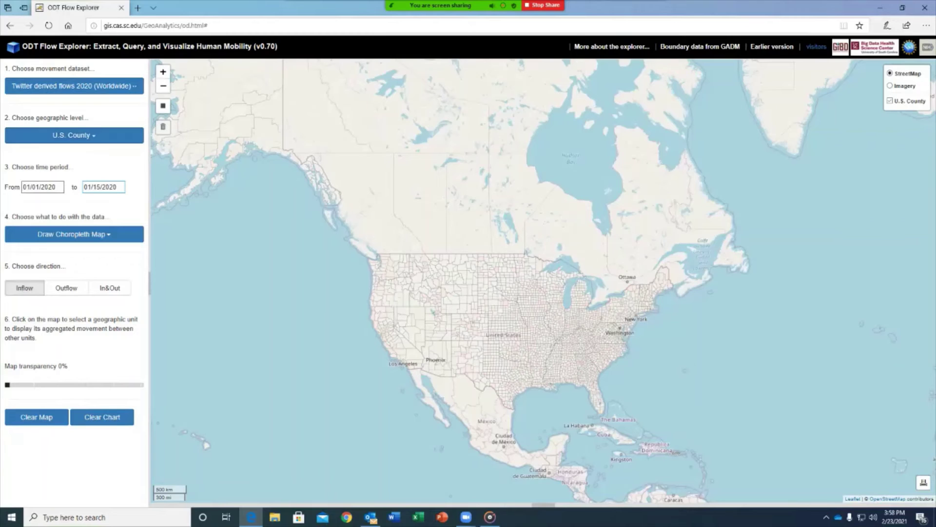
click(74, 135)
click(21, 165)
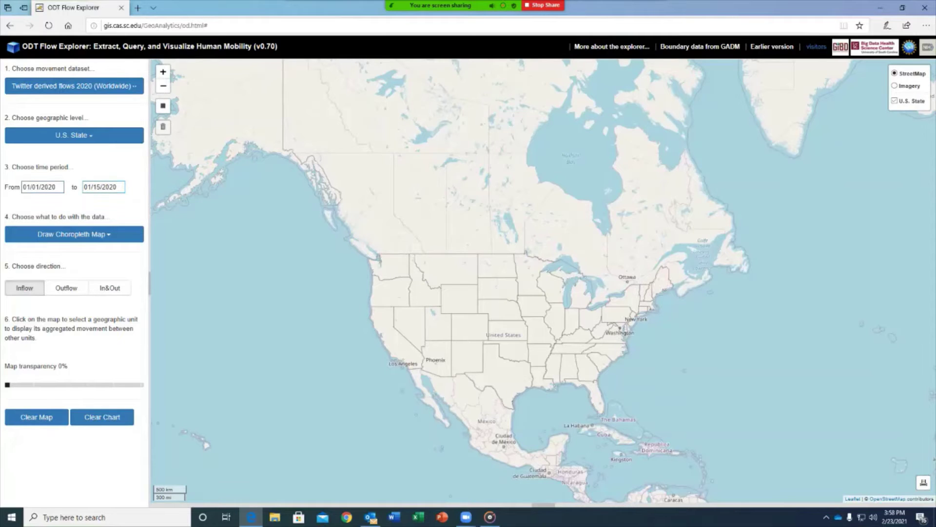
click(101, 187)
click(170, 283)
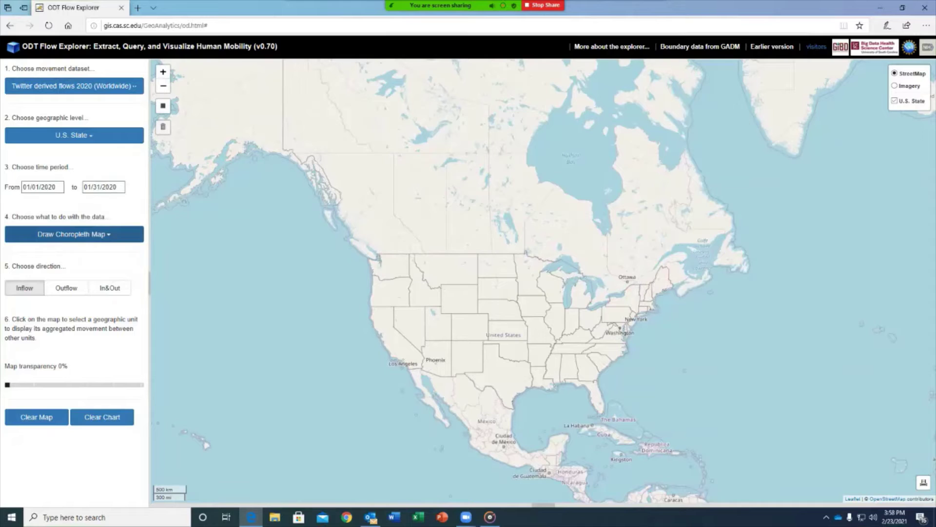
Step: Keep the choropleth, use In&Out direction, and map South Carolina's flows before clearing them
click(74, 234)
click(29, 250)
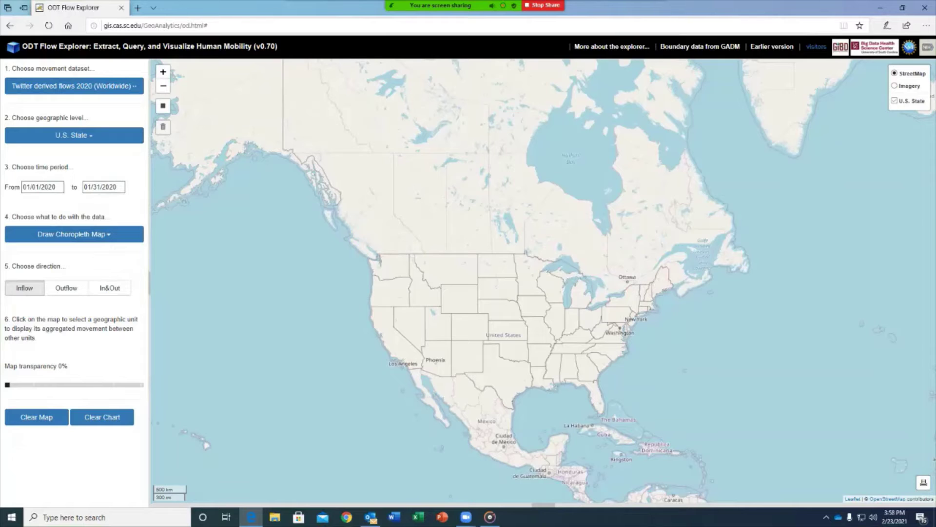
click(110, 288)
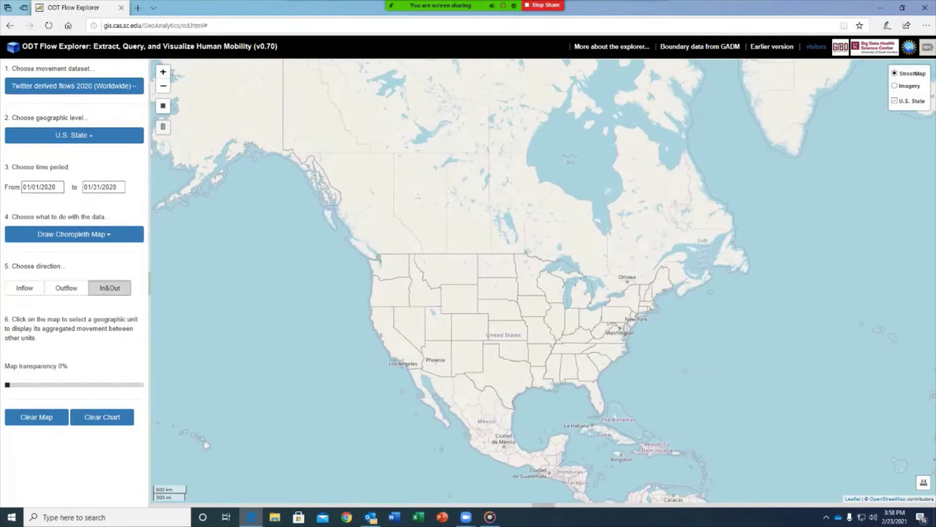
click(598, 361)
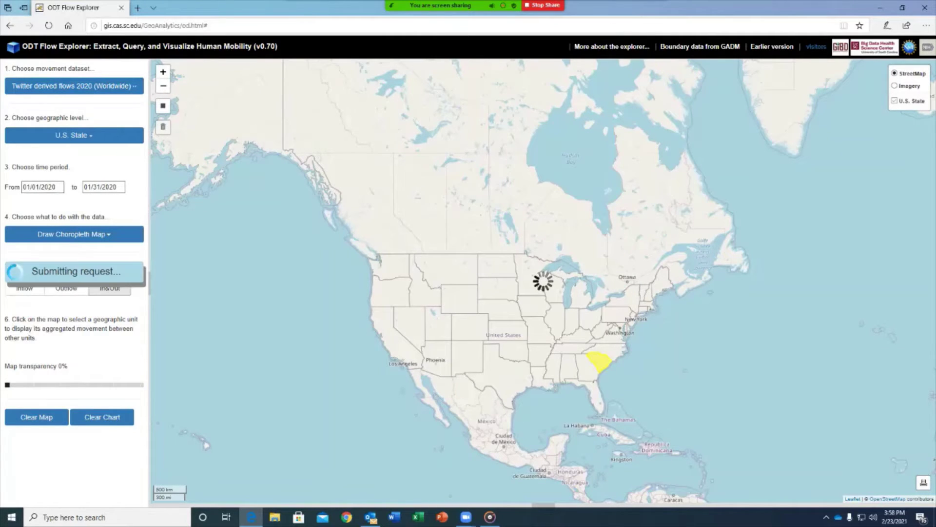
drag(598, 361, 564, 335)
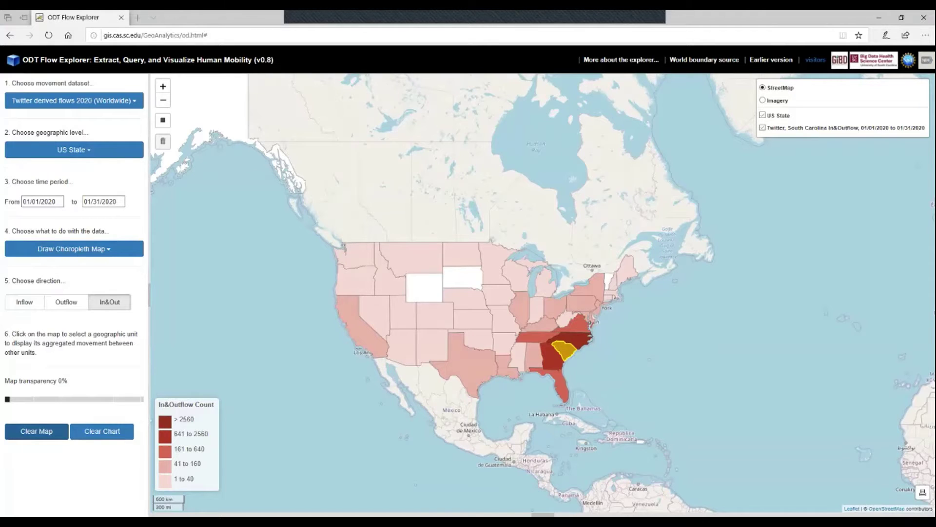
click(36, 431)
Step: Keep the Twitter 2020 (Worldwide) dataset and set the level to World Country/Territory
click(74, 100)
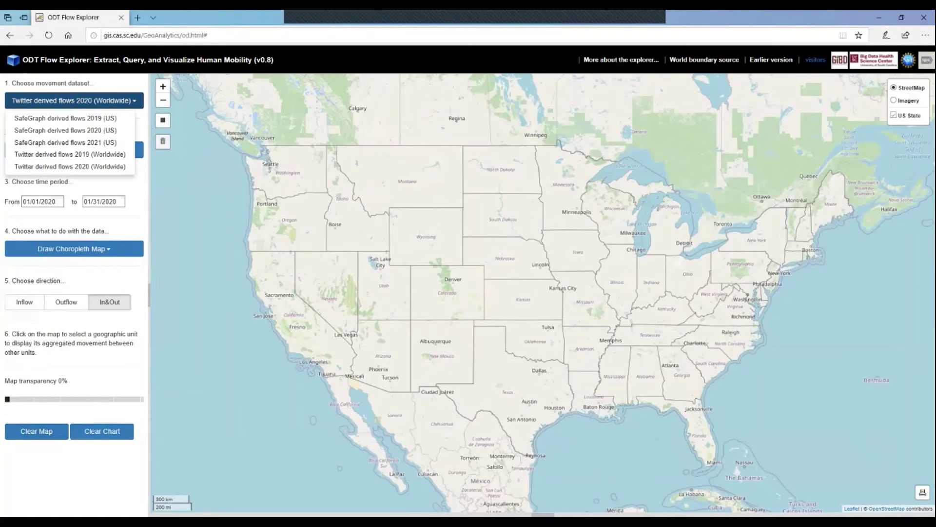
click(69, 167)
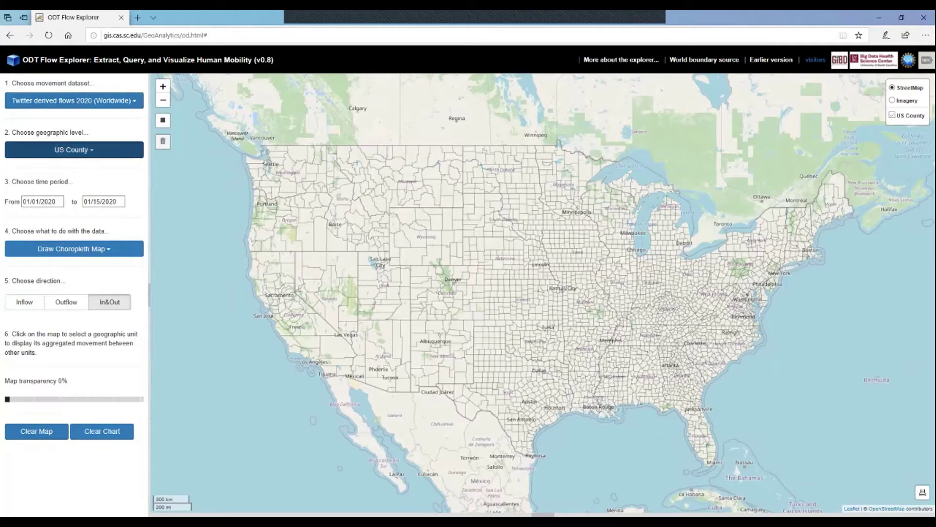
click(75, 150)
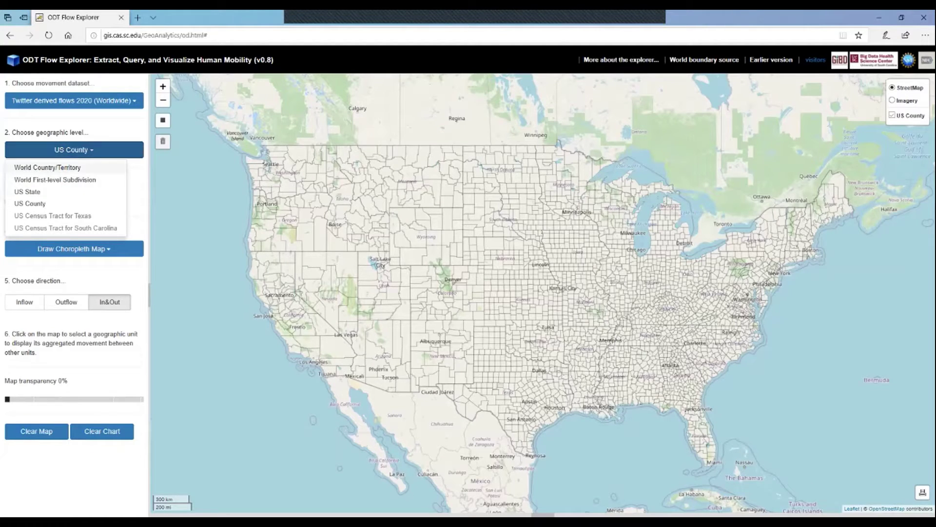
click(47, 167)
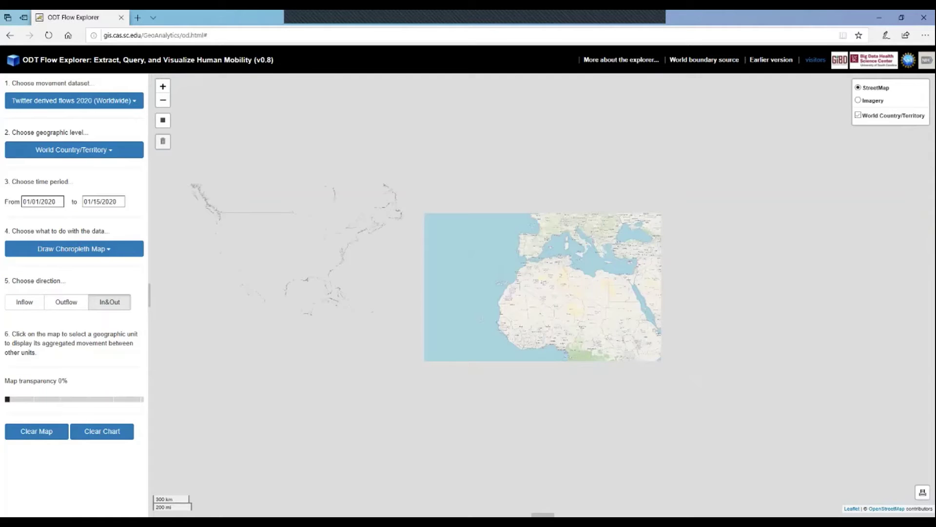
Step: Set the period to 02/12/2020–03/18/2020, keeping the choropleth map action
click(41, 201)
click(58, 217)
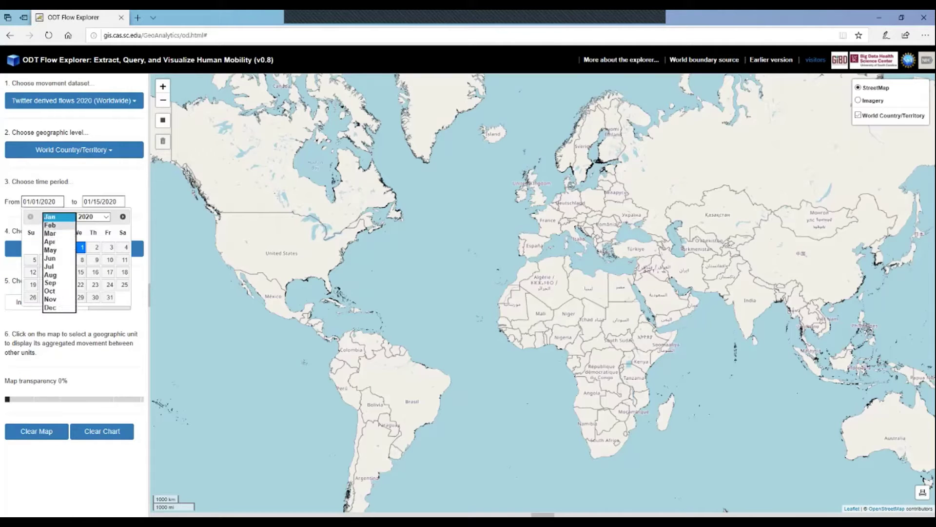
click(55, 234)
click(80, 272)
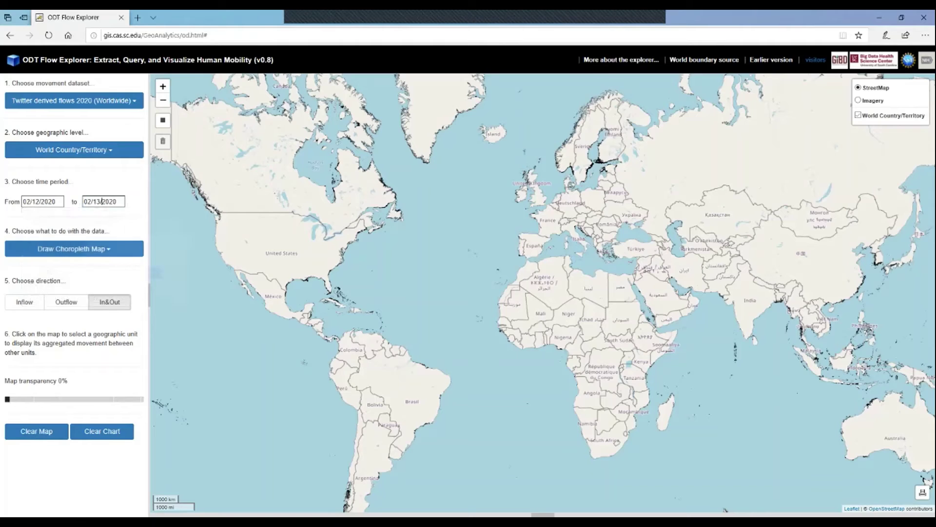
click(104, 202)
click(128, 216)
click(120, 225)
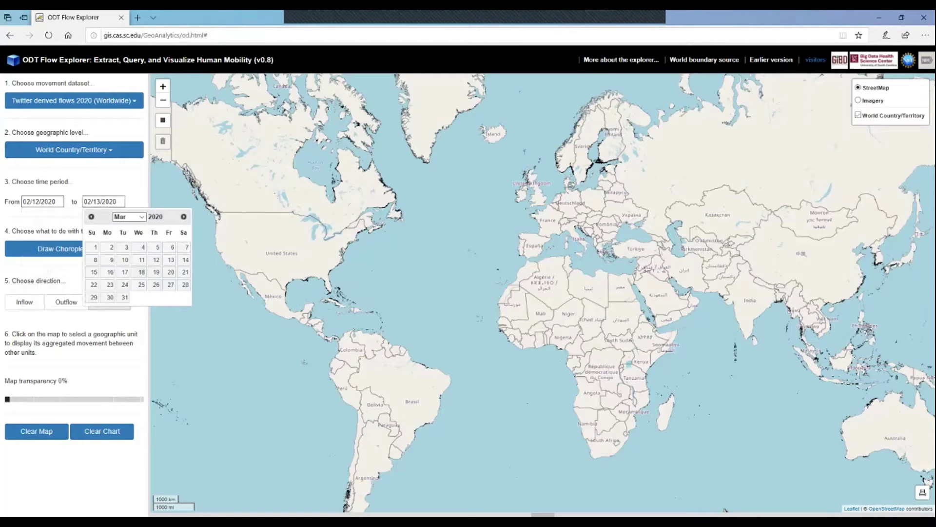
click(139, 272)
click(74, 248)
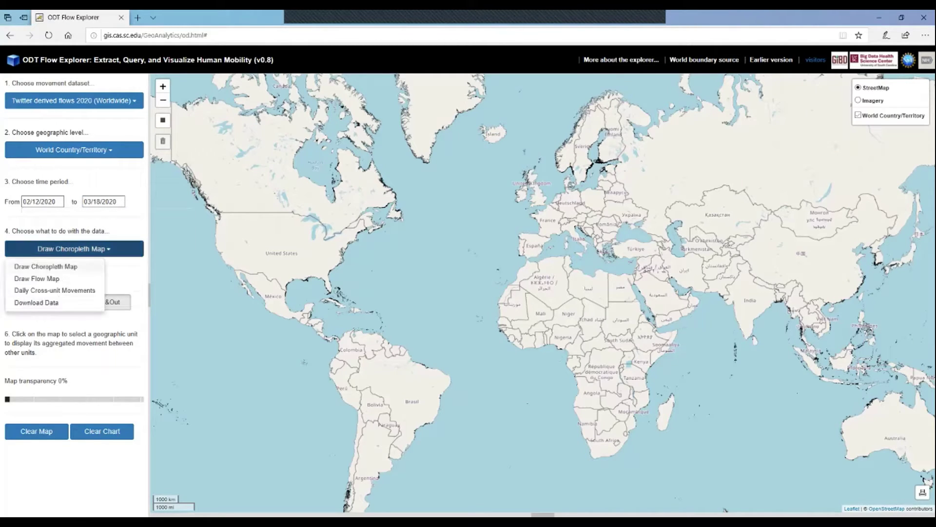
click(42, 265)
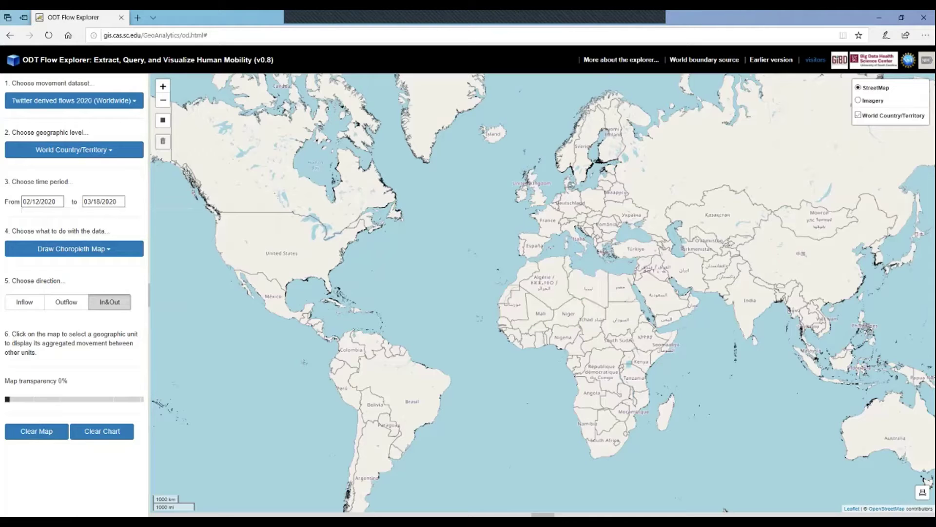
click(574, 229)
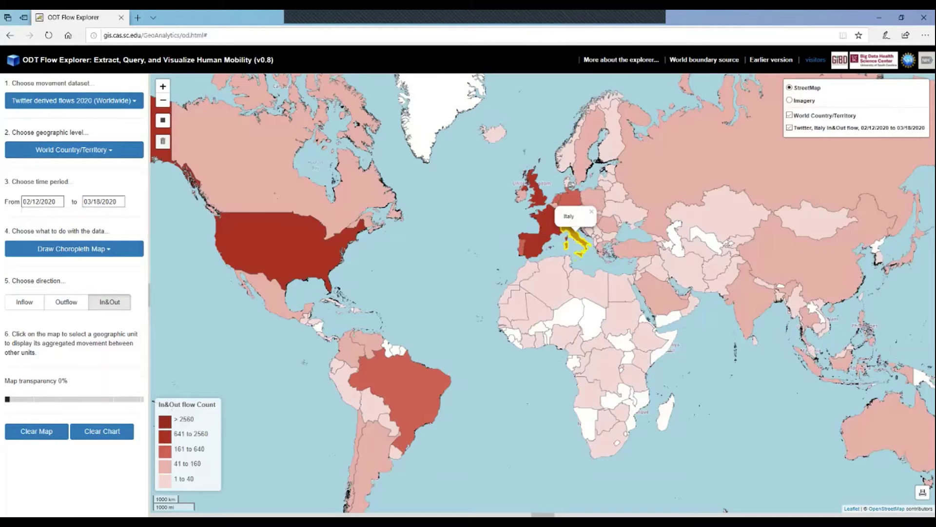
click(591, 211)
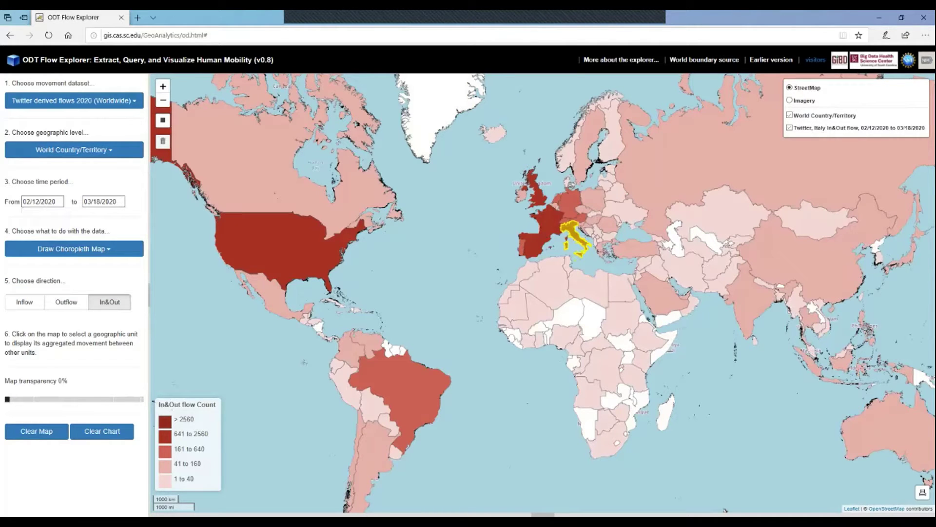
scroll(507, 269, down, 1)
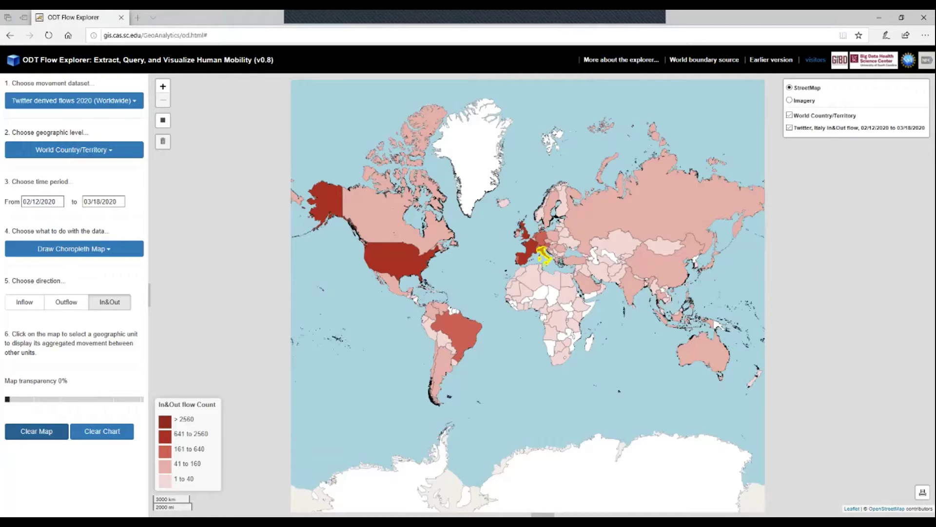
click(37, 431)
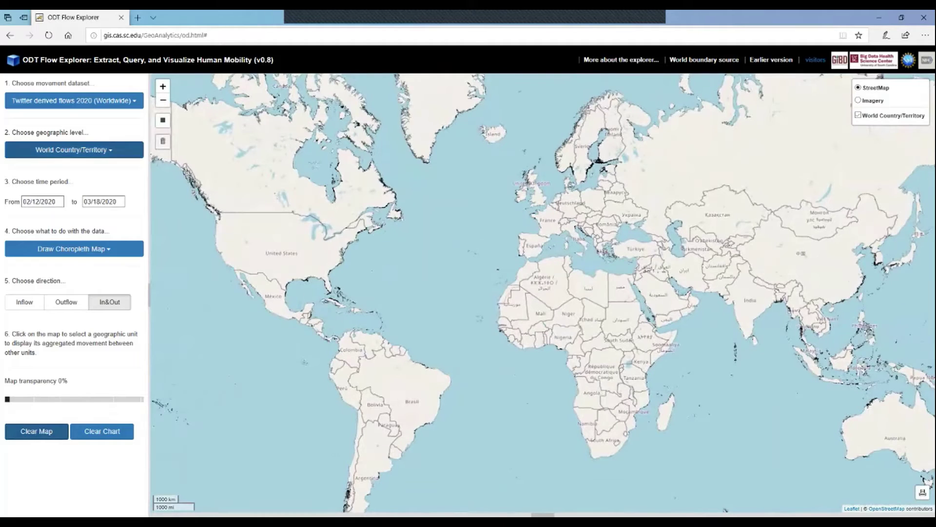
Step: Switch the level to World First-level Subdivision and zoom into northern Italy
click(74, 150)
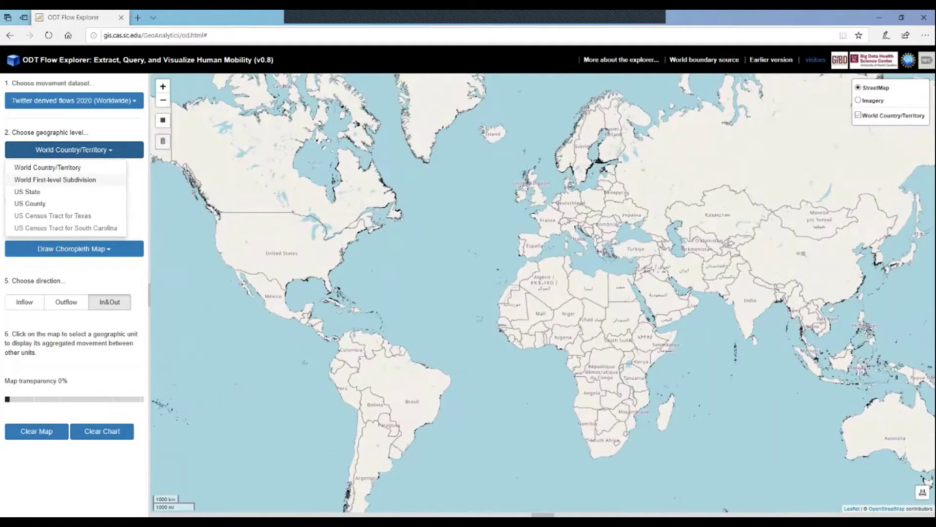
click(56, 180)
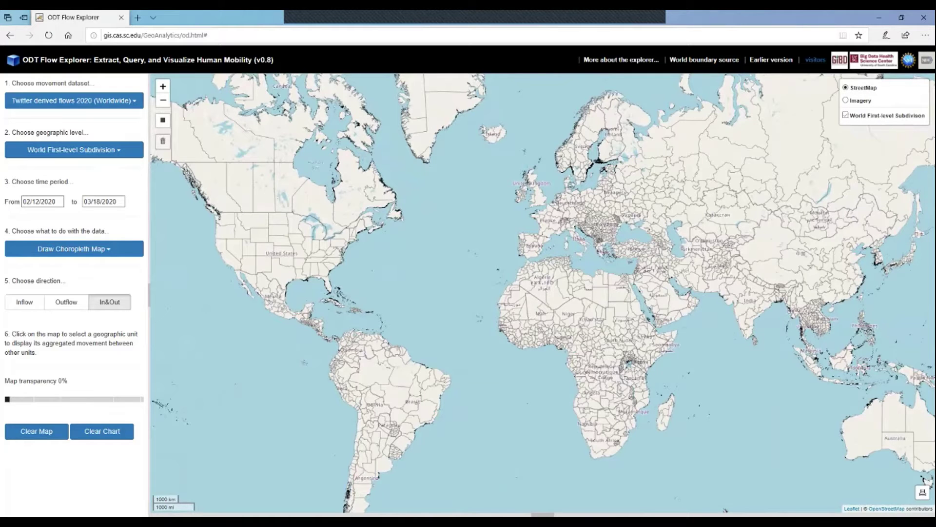
click(567, 215)
scroll(589, 240, up, 2)
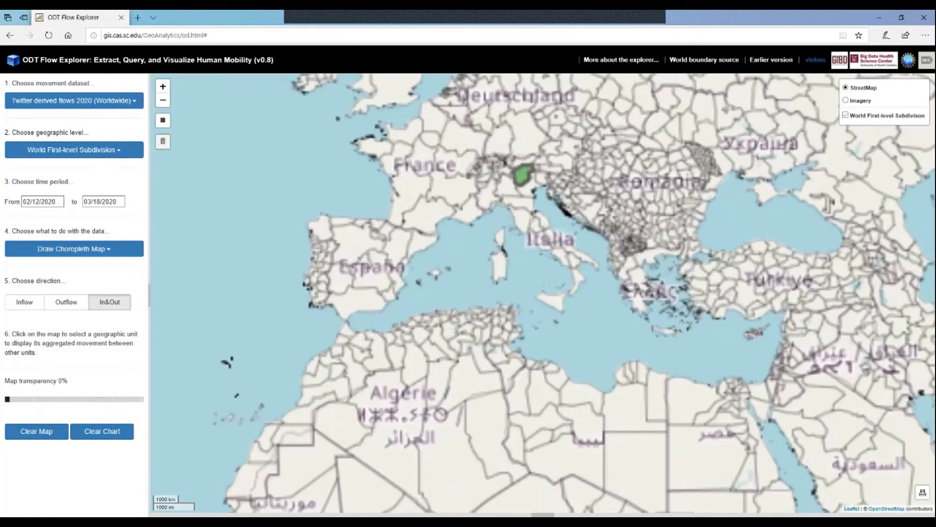
scroll(517, 195, up, 2)
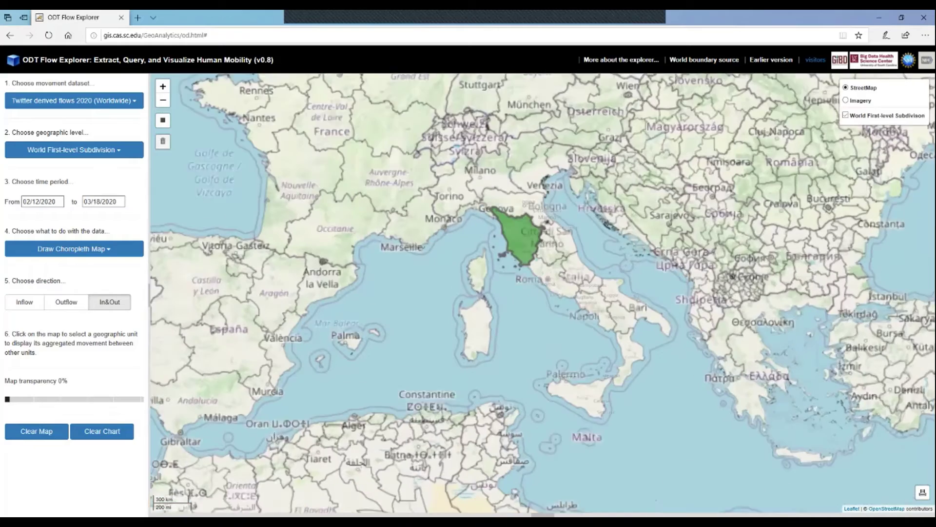
scroll(507, 273, up, 2)
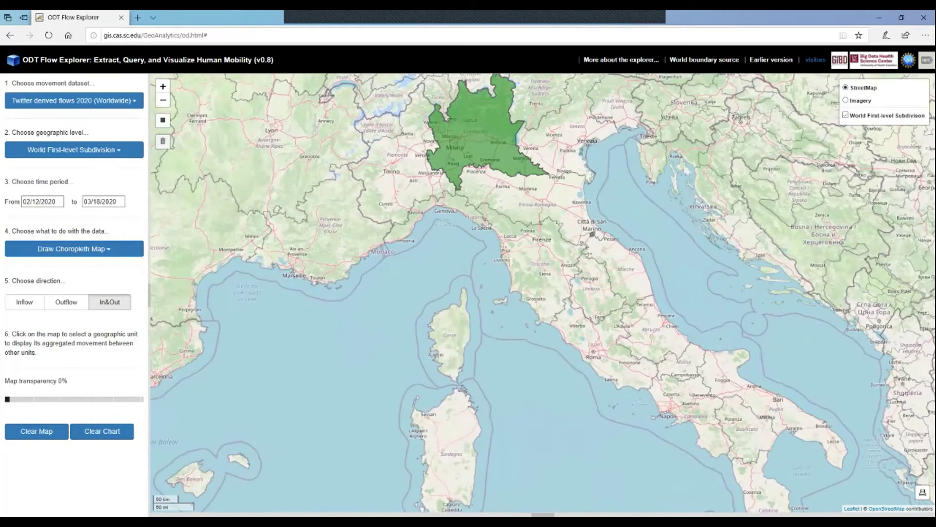
Step: Query Lombardy's In&Out flows, close the Lombardia popup, and zoom out to Europe
click(464, 132)
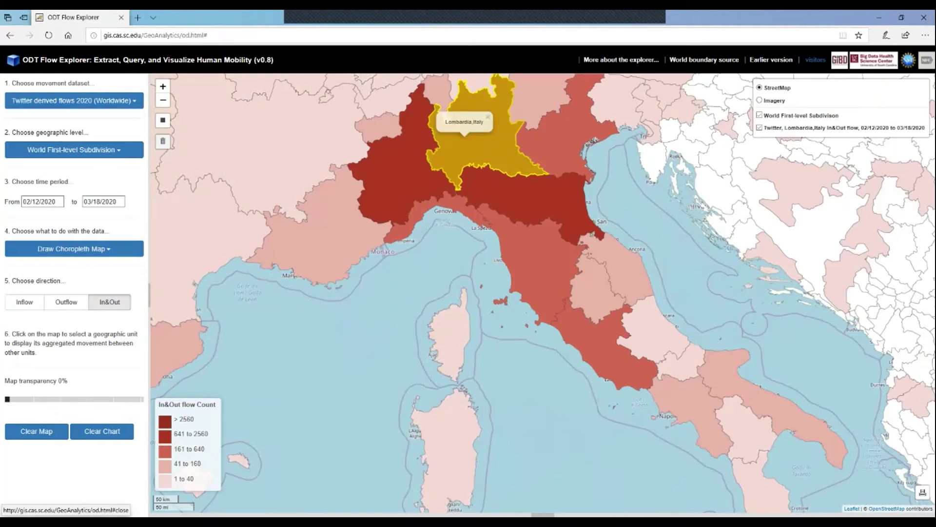
click(488, 117)
scroll(516, 336, down, 1)
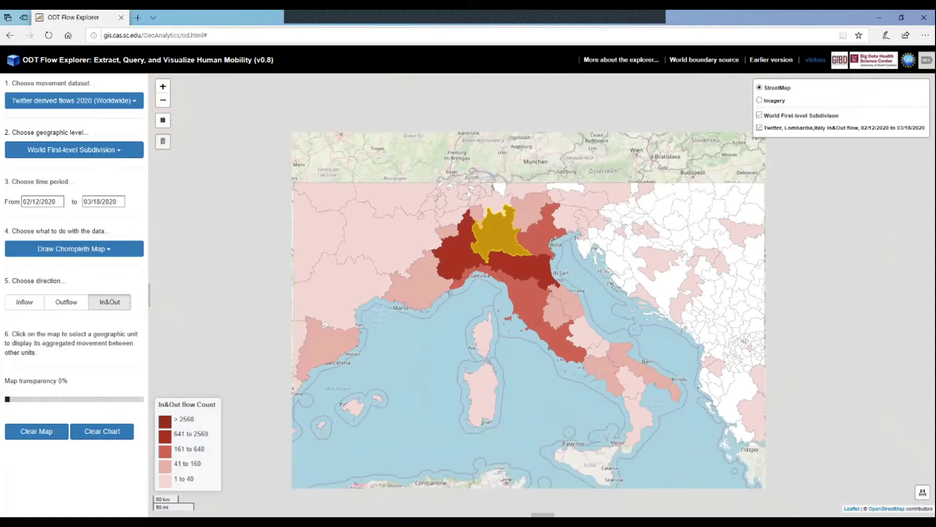
scroll(527, 340, down, 2)
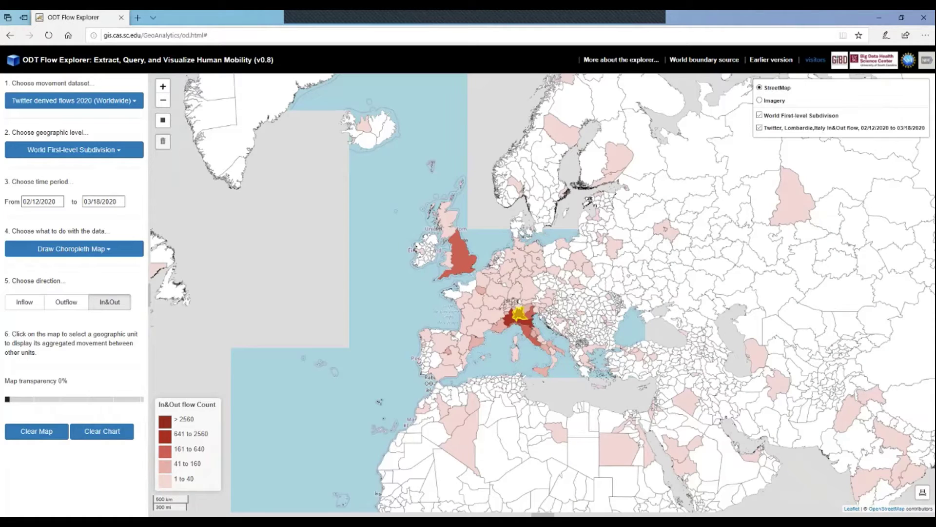
scroll(530, 354, down, 1)
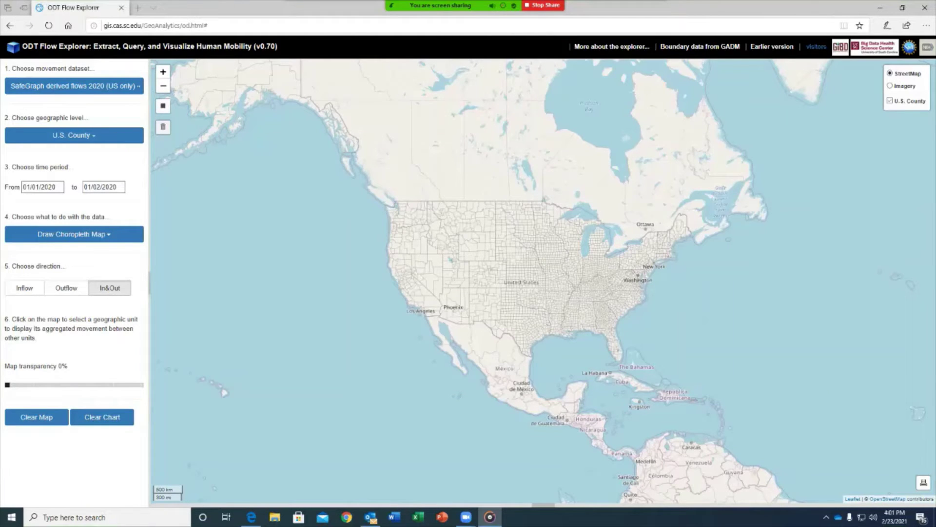
Step: Choose Draw Flow Map as the action, cancelling the colour picker to keep orange flows
click(74, 234)
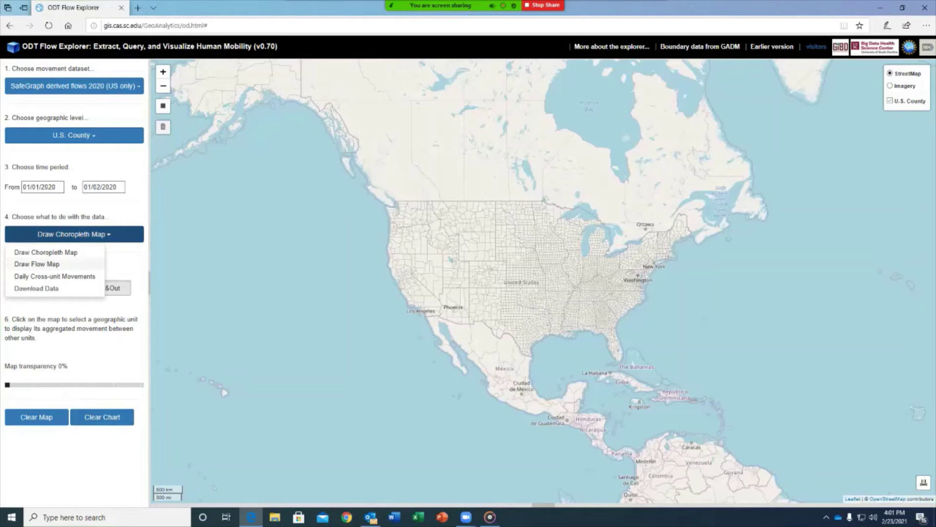
click(39, 264)
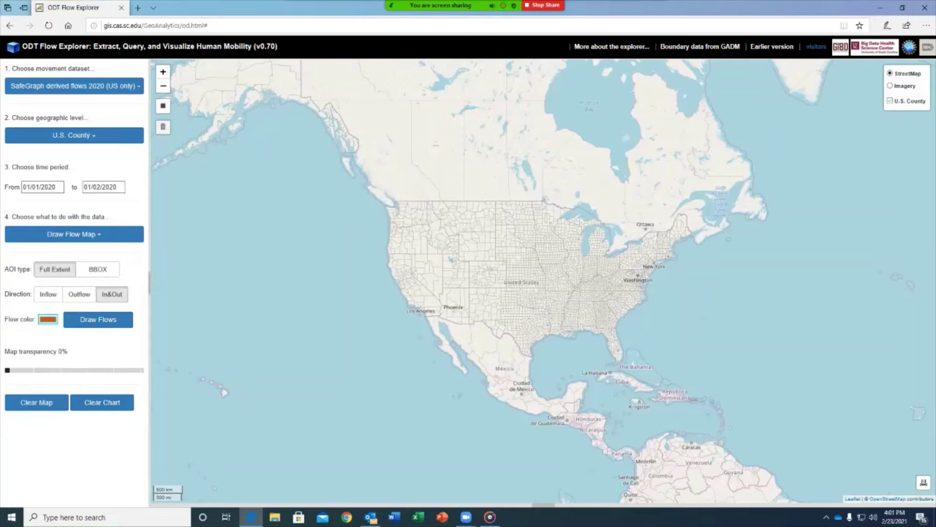
click(48, 319)
click(81, 348)
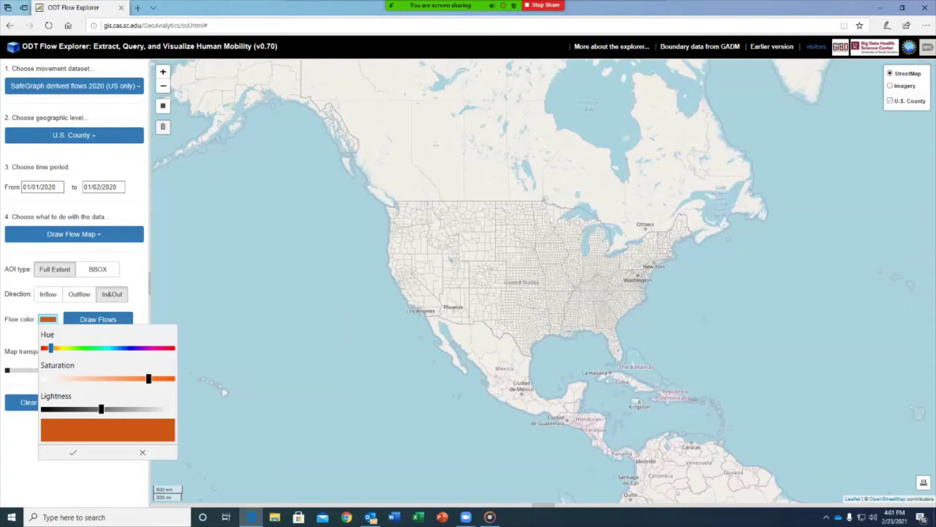
drag(83, 348, 117, 347)
click(143, 453)
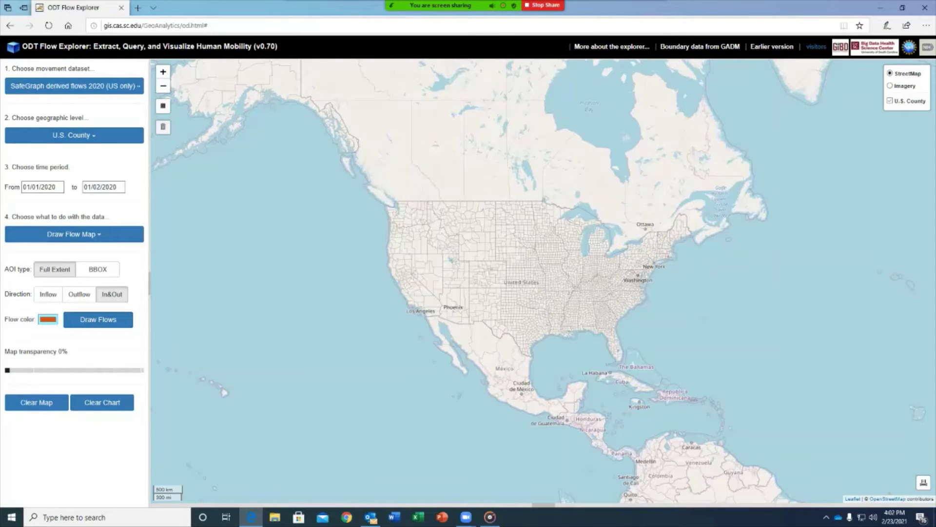
Step: Choose Twitter derived flows 2019 (Worldwide) at U.S. County level, ending 01/02/2019
click(75, 85)
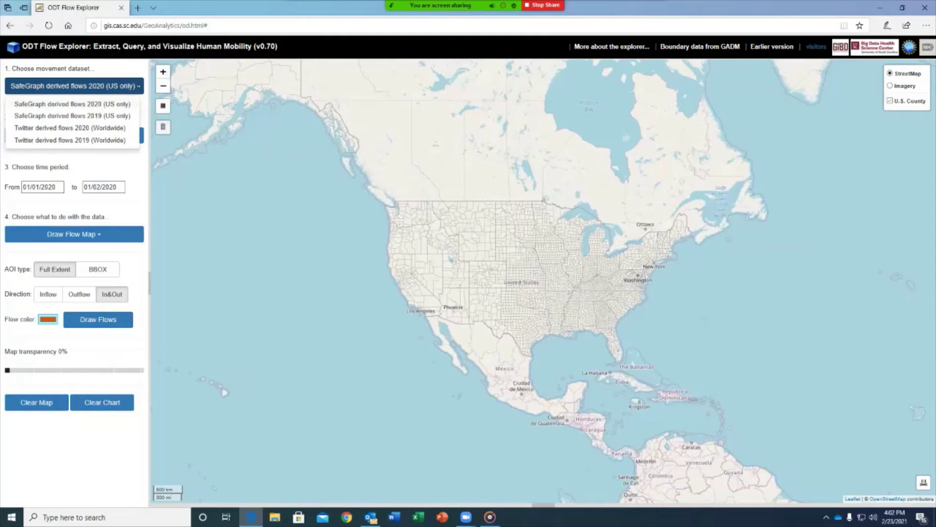
click(69, 140)
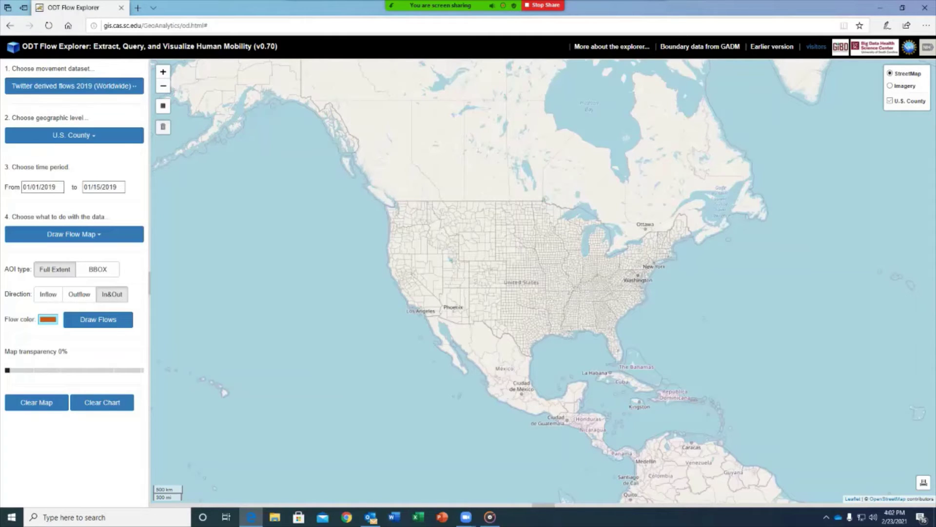
click(74, 135)
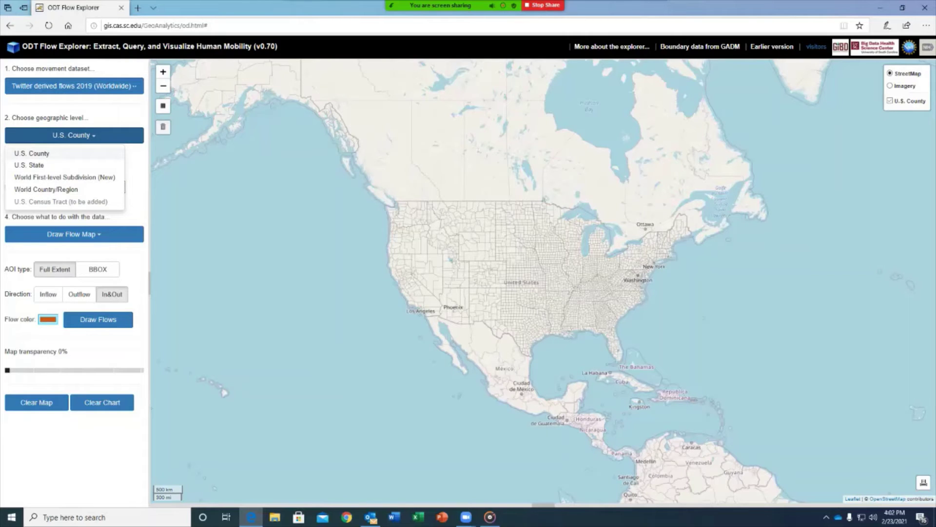
click(32, 153)
click(104, 186)
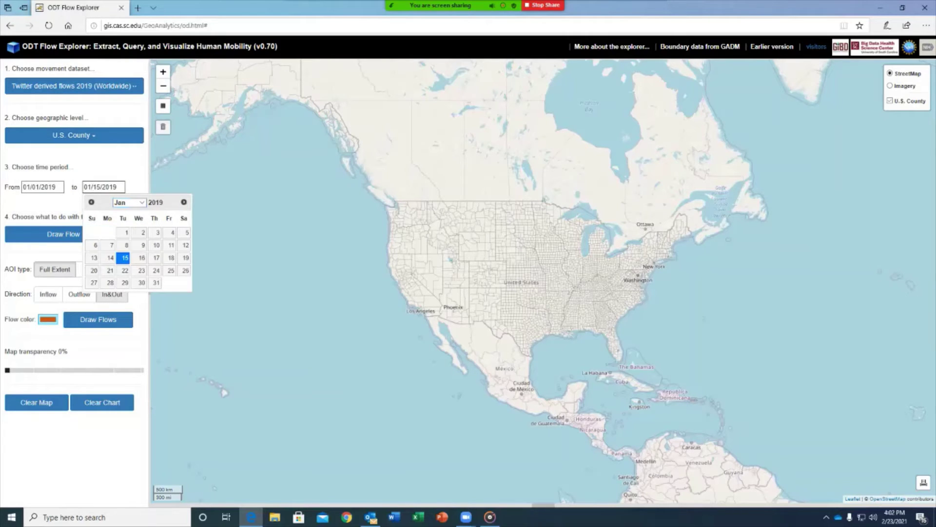
click(138, 228)
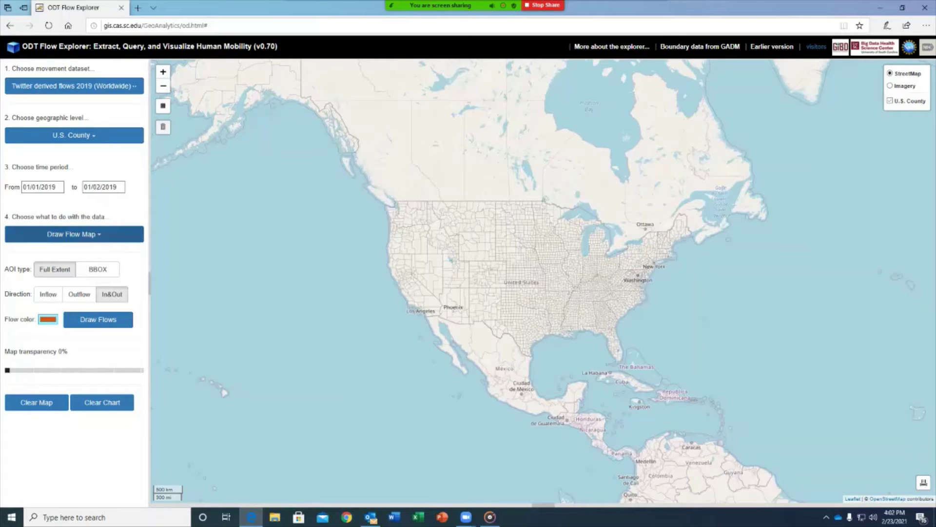
Step: Keep Draw Flow Map, set purple flow colour and Full Extent, and draw the flows
click(75, 234)
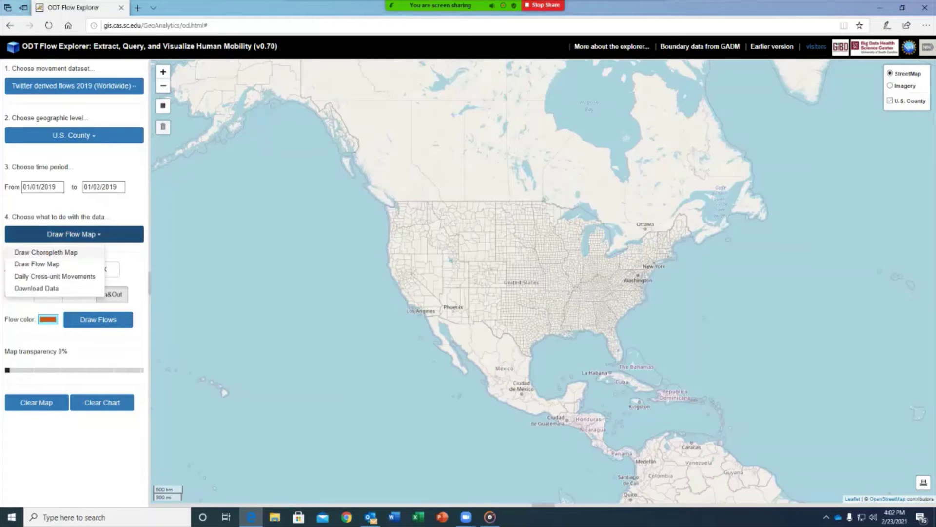
click(37, 263)
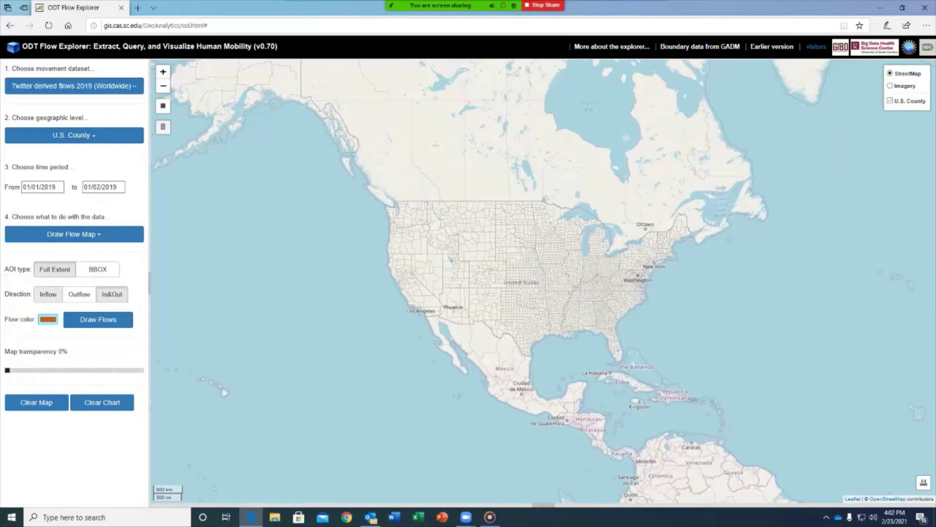
click(48, 319)
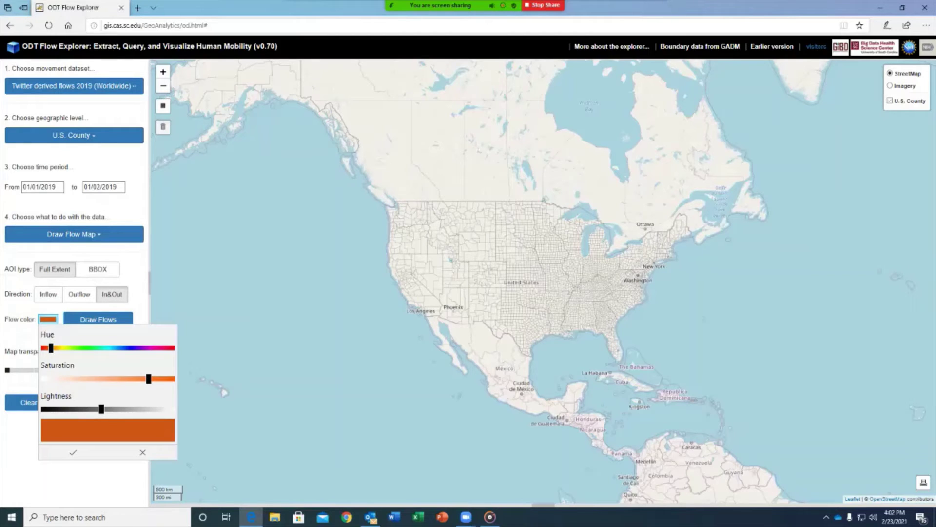
drag(50, 348, 143, 348)
click(73, 452)
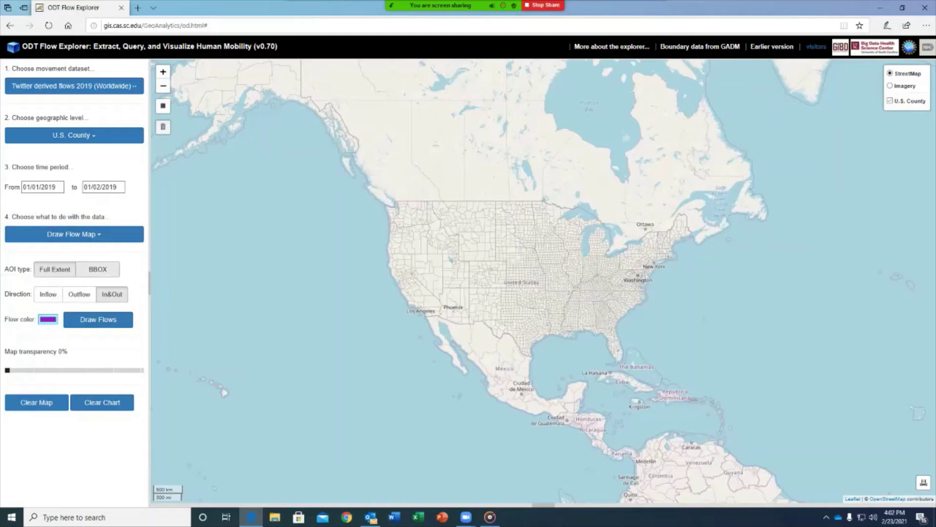
click(55, 269)
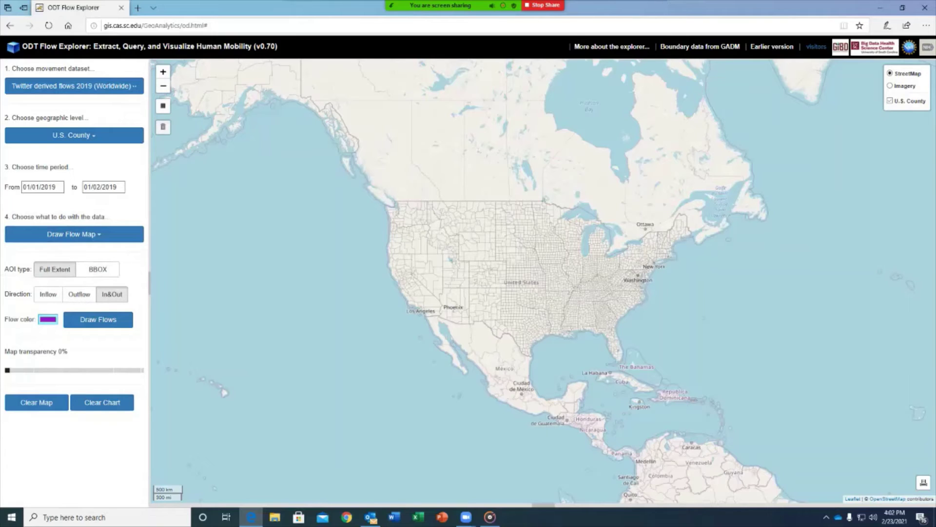
click(98, 320)
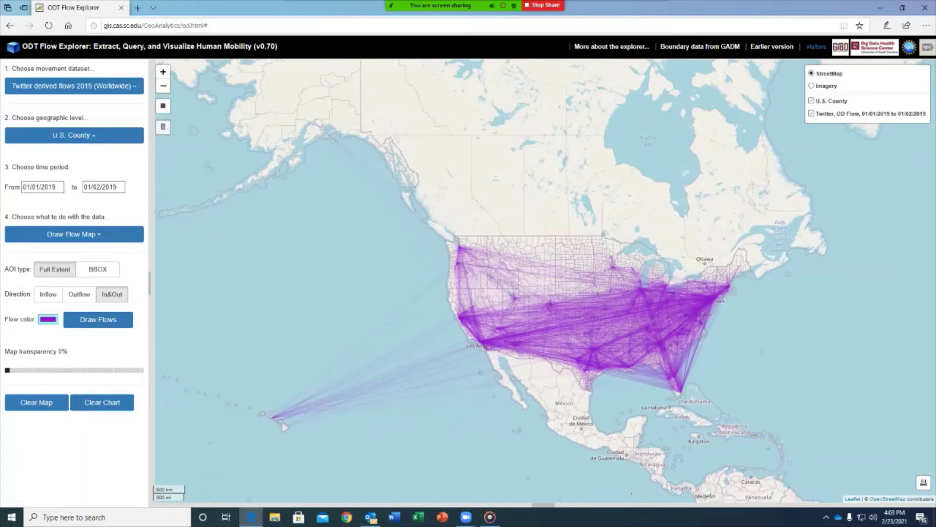
Step: Zoom in around Memphis on the purple 2019 flow lines, then zoom out to the world and recentre
scroll(674, 342, up, 2)
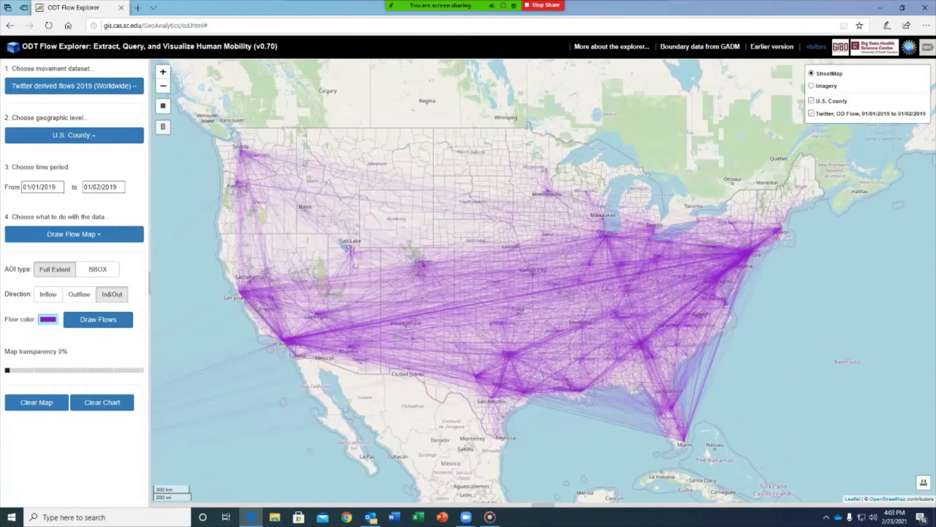
scroll(578, 315, up, 2)
scroll(576, 317, up, 1)
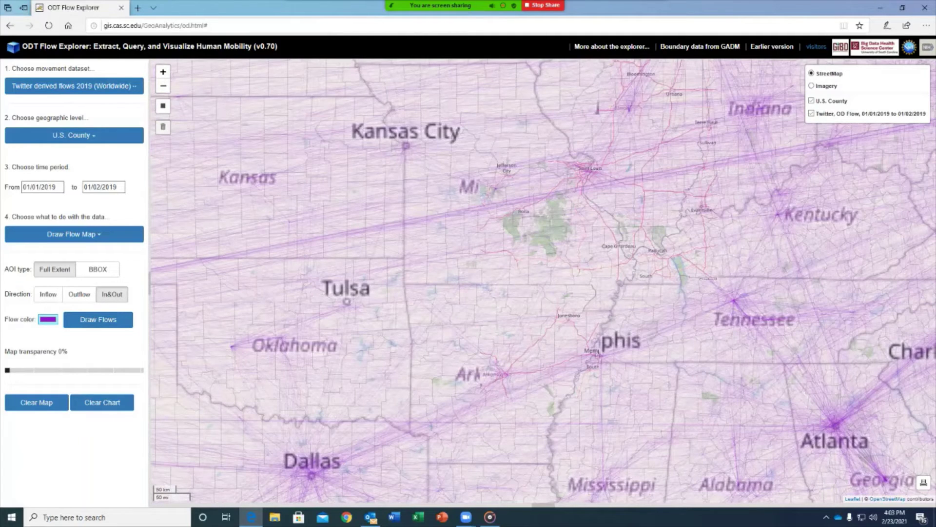
scroll(648, 341, up, 1)
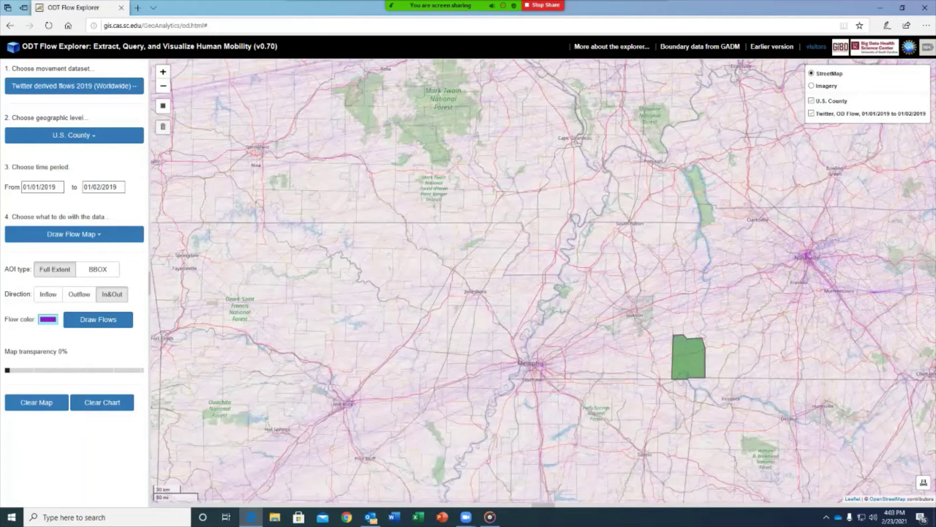
scroll(415, 322, down, 2)
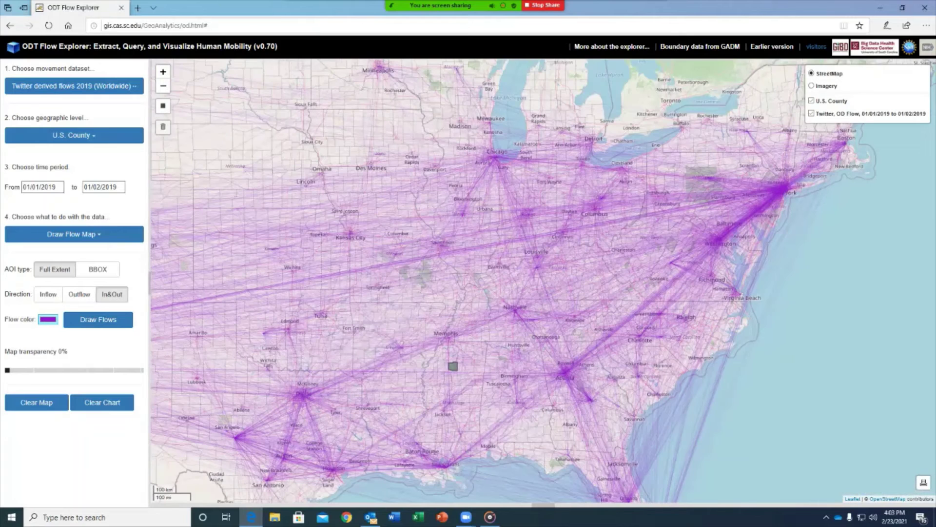
scroll(477, 337, down, 1)
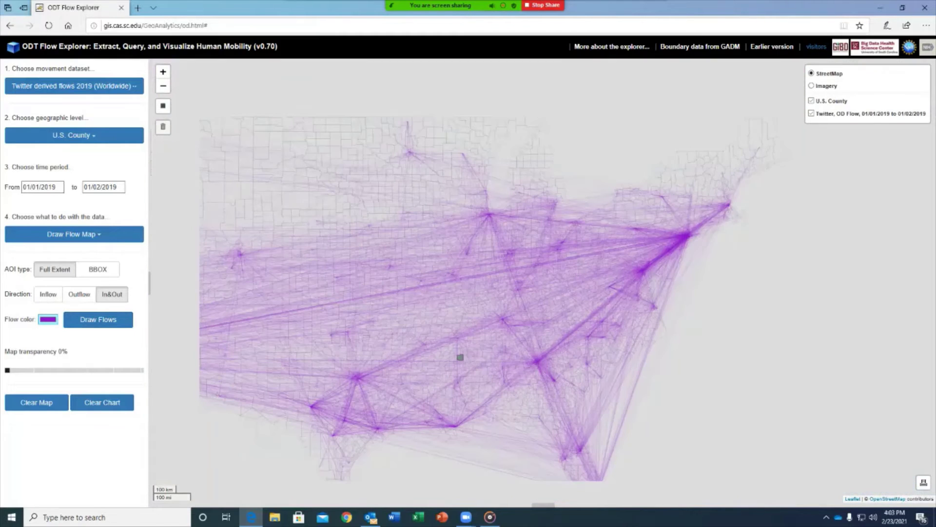
scroll(460, 357, down, 3)
drag(460, 357, 544, 340)
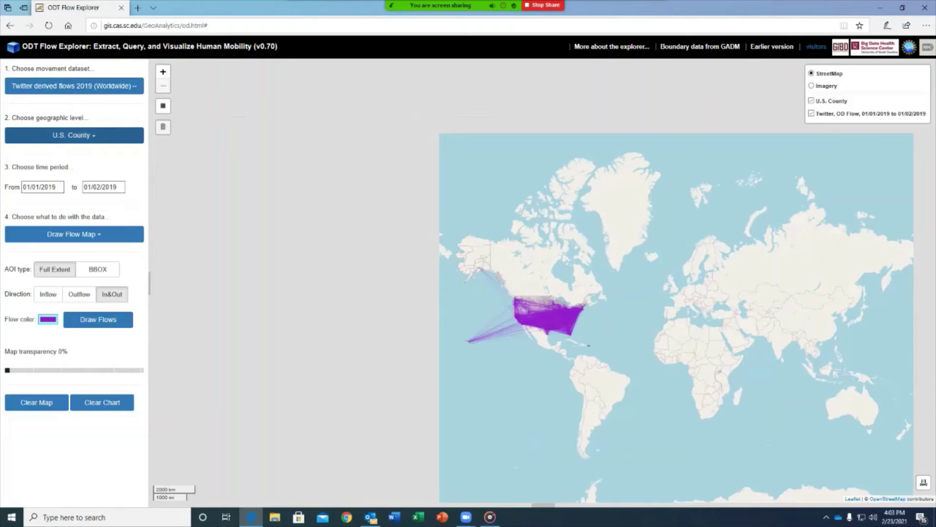
Step: Clear the flow lines and center the map on the contiguous United States
click(37, 402)
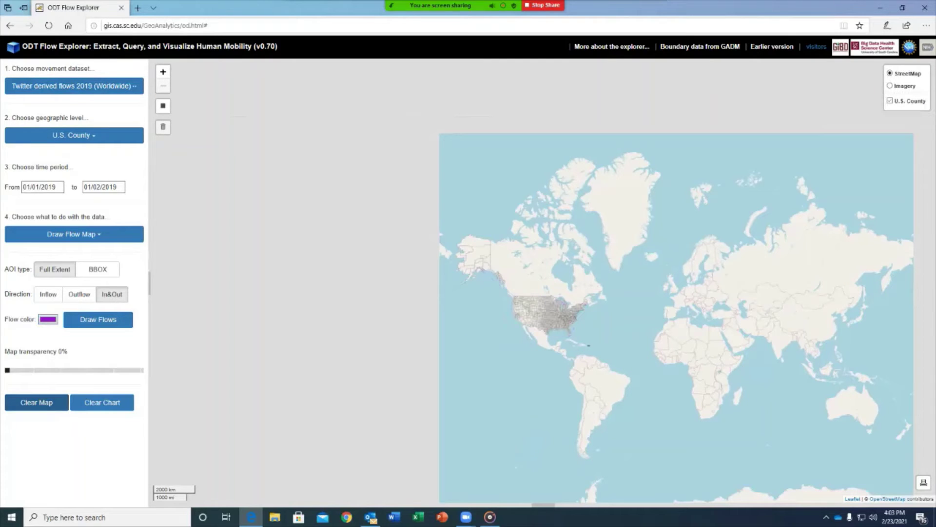
scroll(495, 347, up, 1)
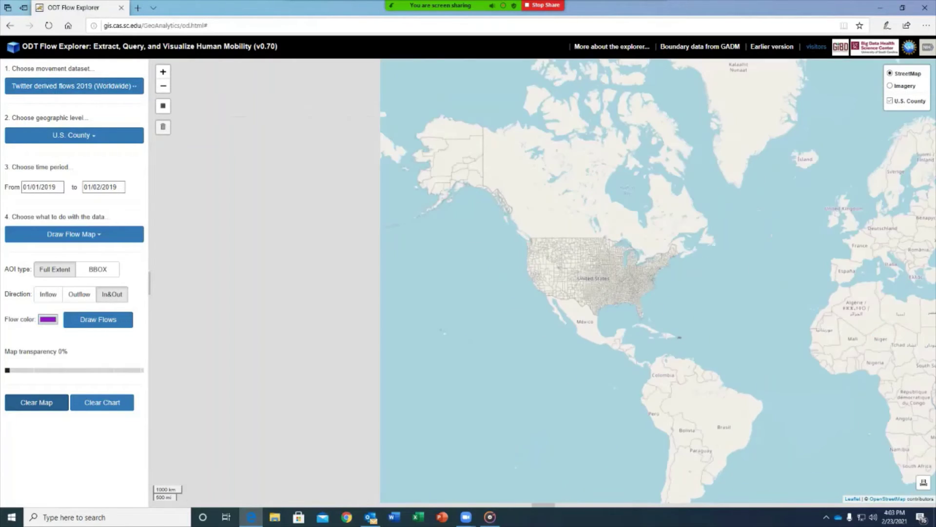
drag(570, 272, 476, 334)
scroll(476, 334, up, 1)
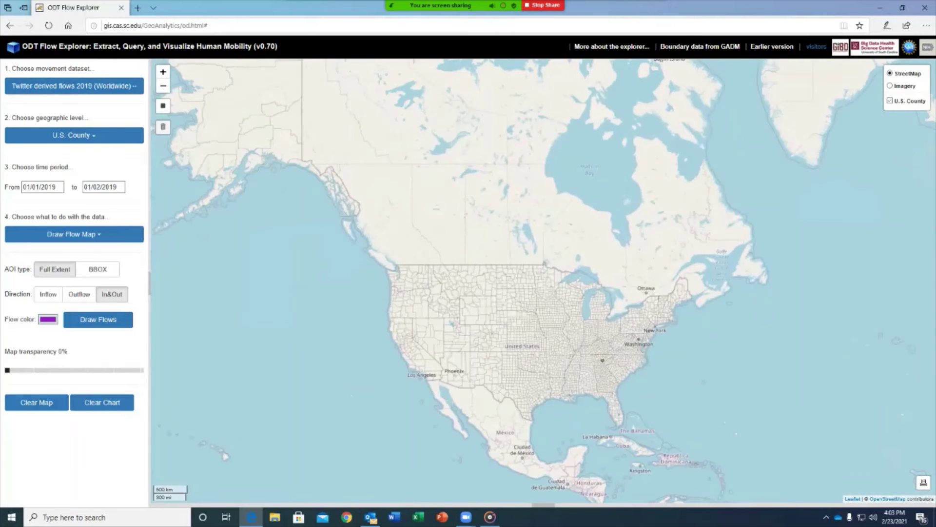
scroll(603, 360, up, 1)
drag(603, 360, 653, 350)
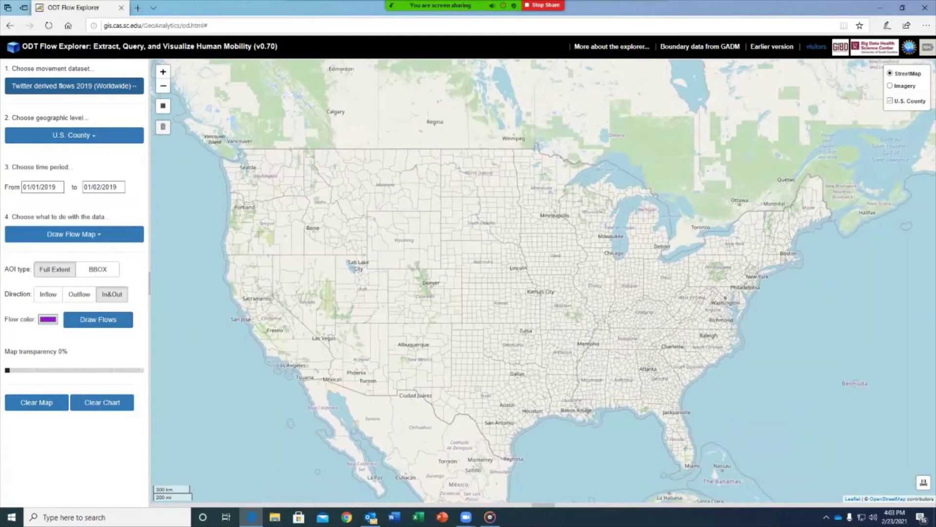
Step: Choose SafeGraph derived flows 2020 (US only), start date 07/04/2020, and a bounding-box area
click(75, 86)
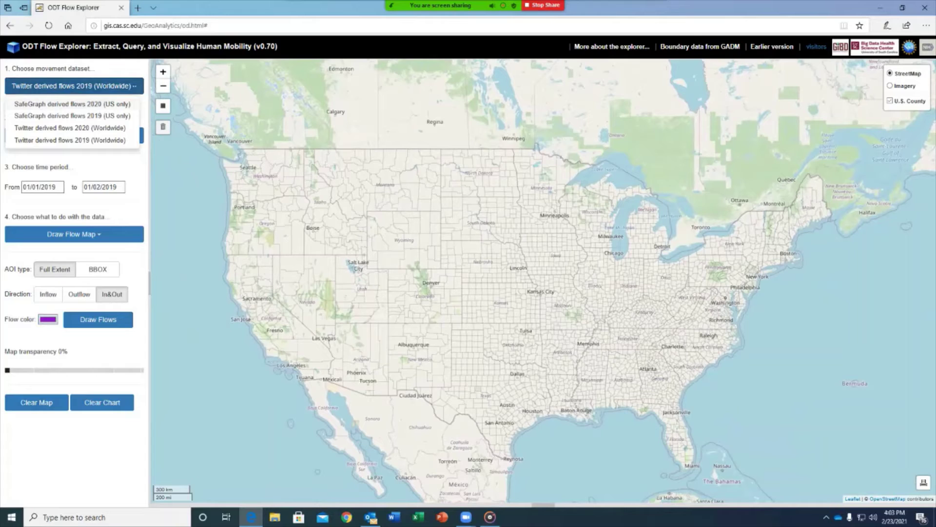
click(72, 104)
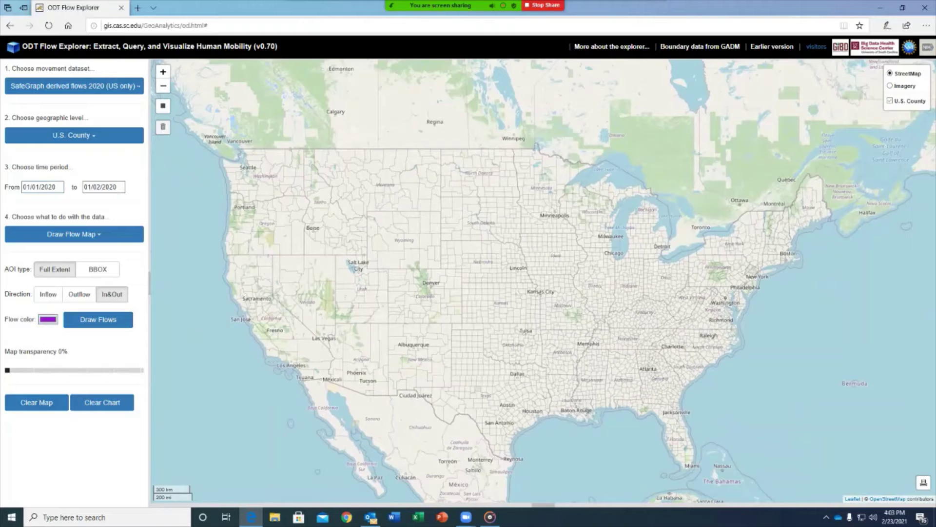
click(43, 187)
click(59, 202)
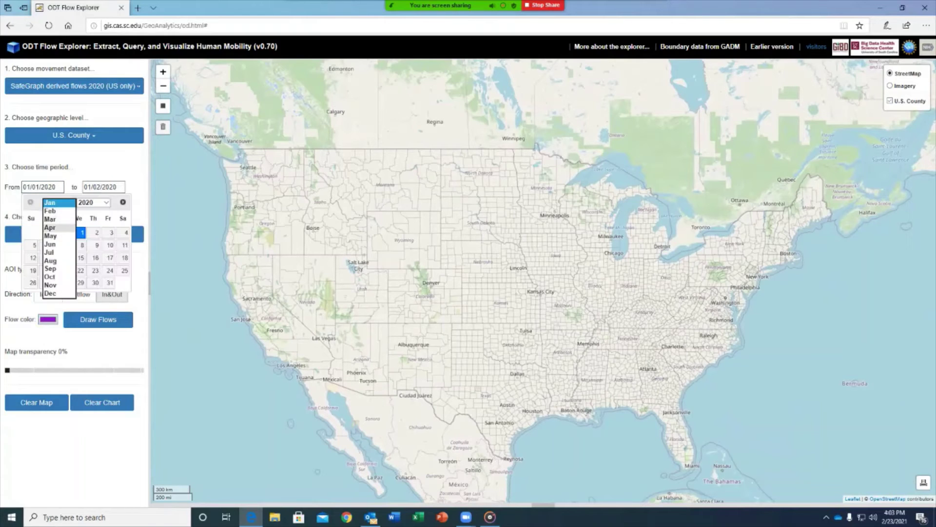
click(49, 252)
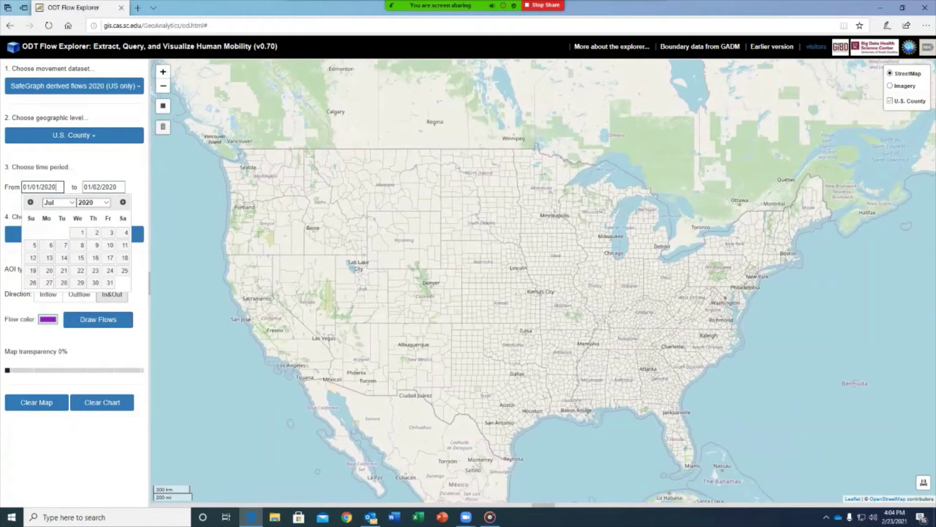
click(126, 233)
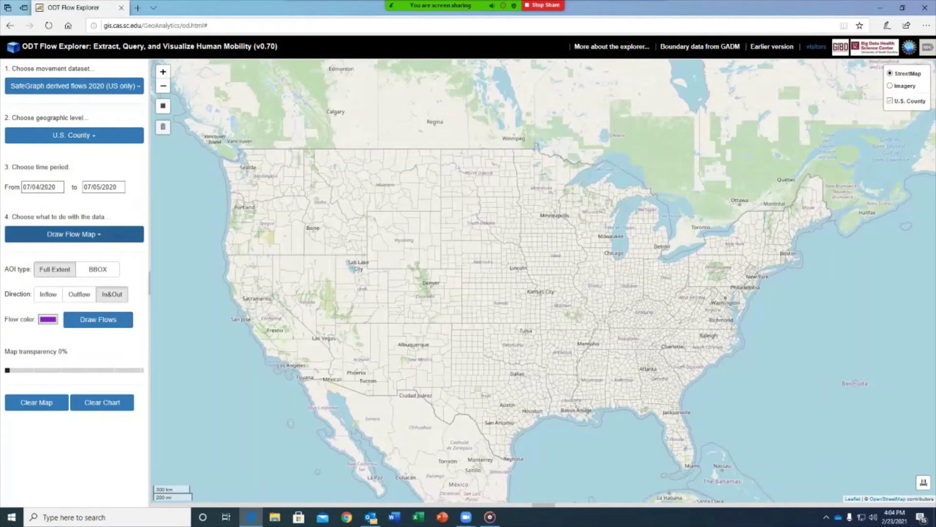
click(98, 270)
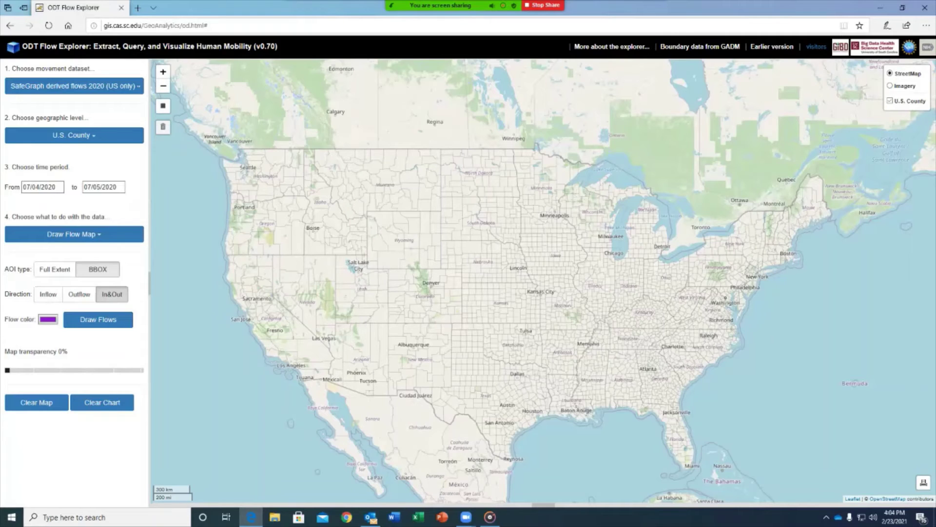
Step: Set the flow colour to red
click(47, 319)
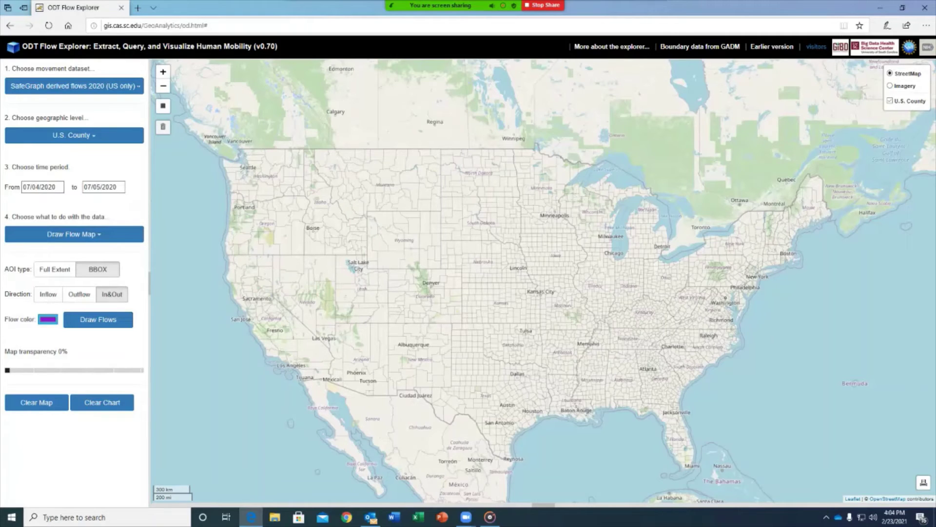
drag(145, 347, 171, 348)
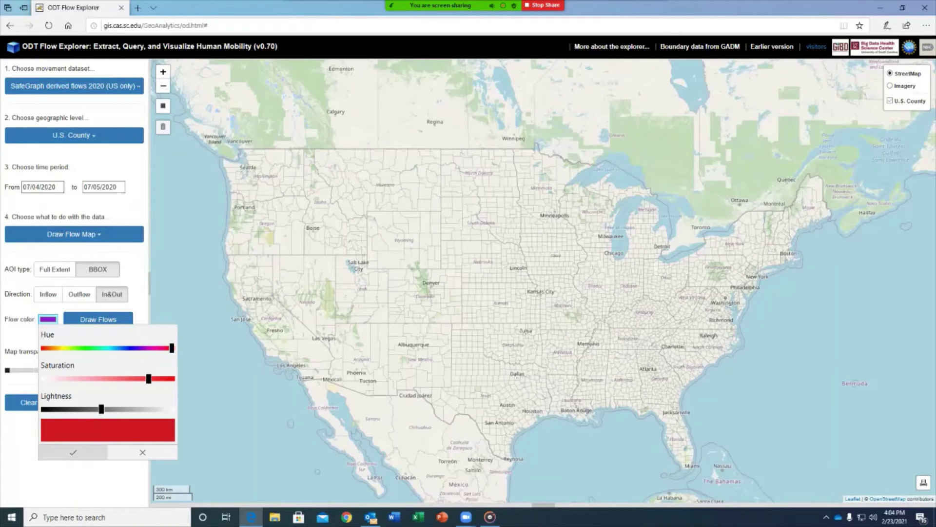
click(74, 452)
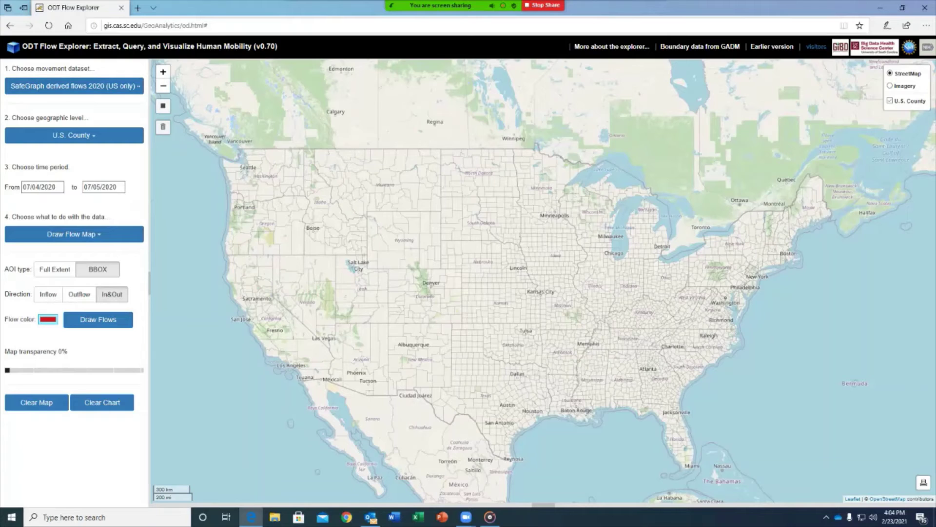
Step: Draw a bounding box around Dallas and draw its flows
click(163, 105)
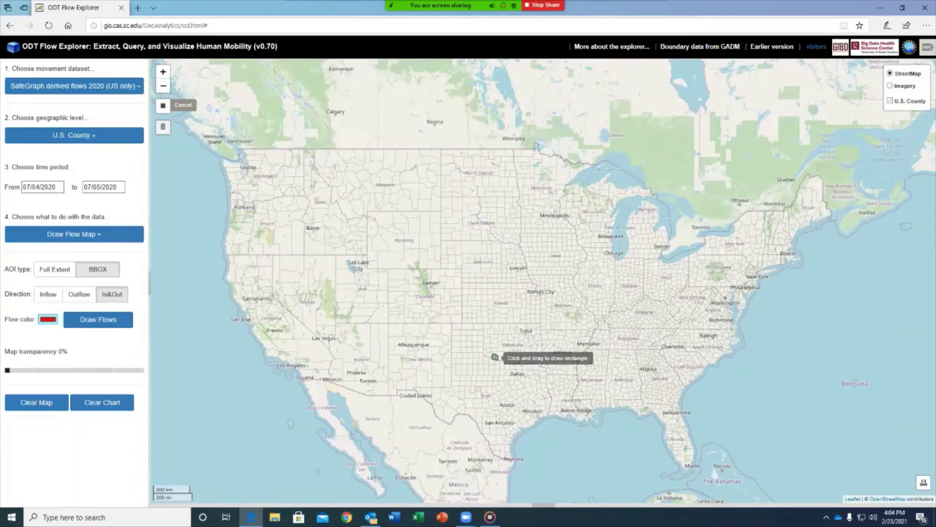
drag(503, 367, 532, 388)
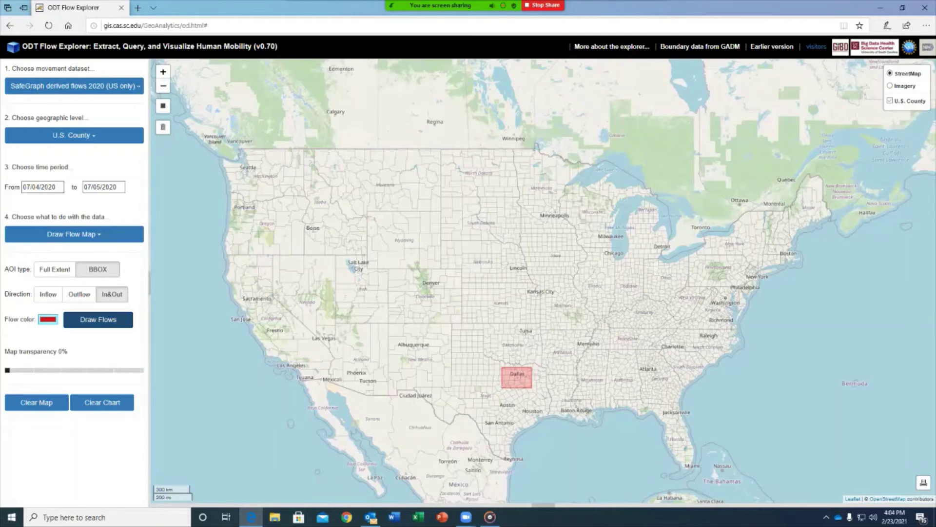
click(98, 319)
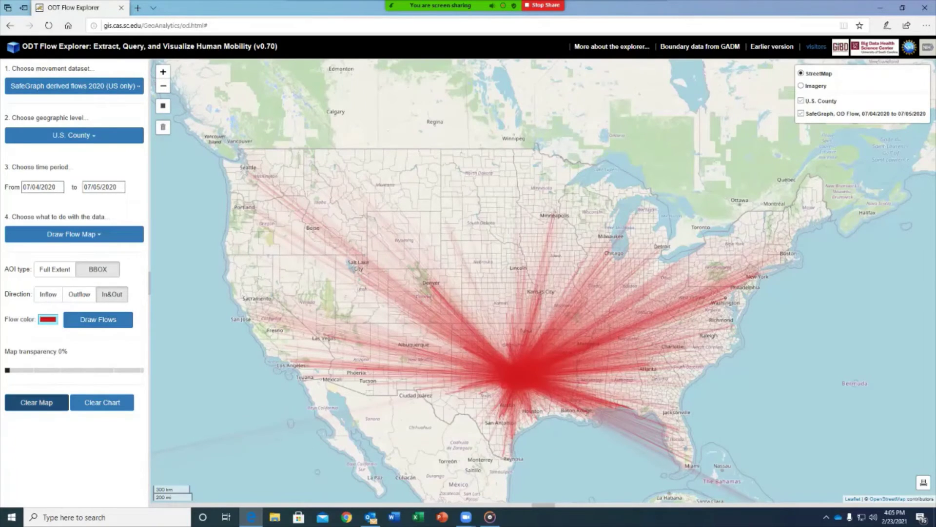
Step: Clear the drawn flows and switch to Twitter derived flows 2020 (Worldwide) at World Country/Region level
click(36, 403)
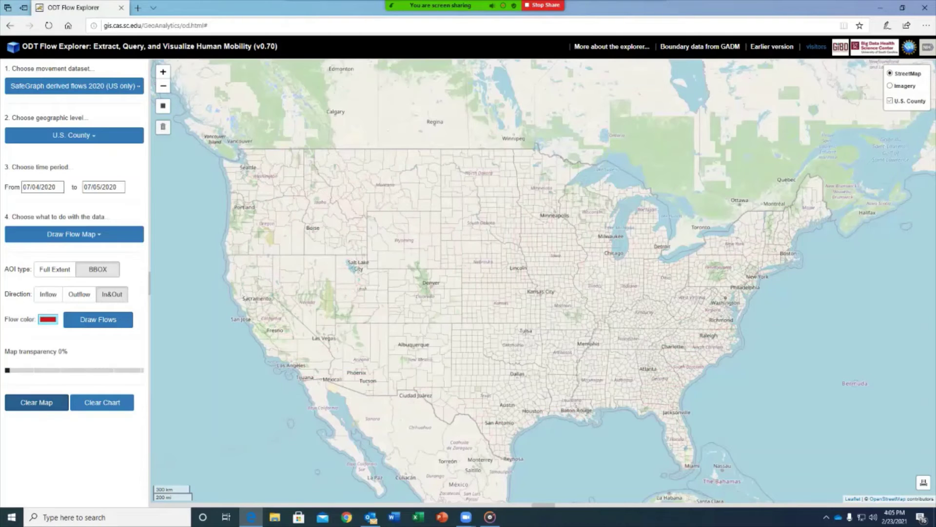
click(74, 86)
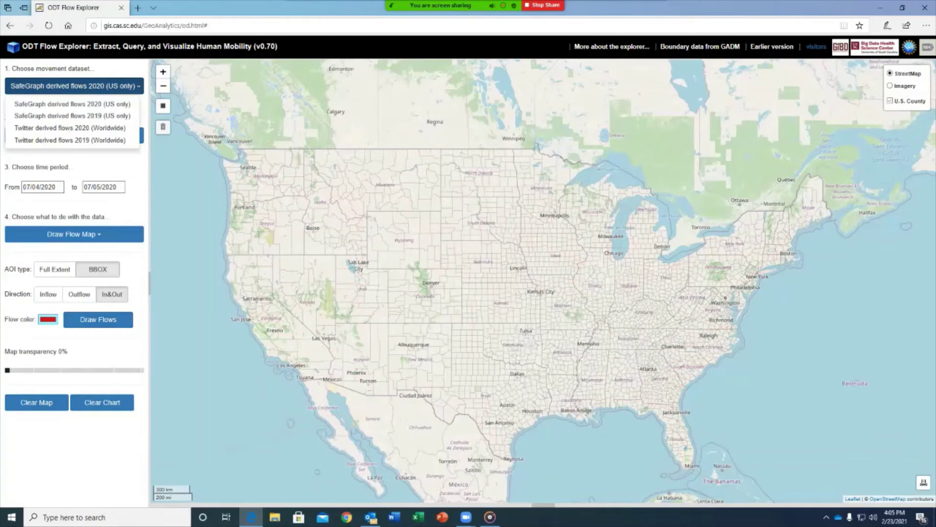
click(69, 127)
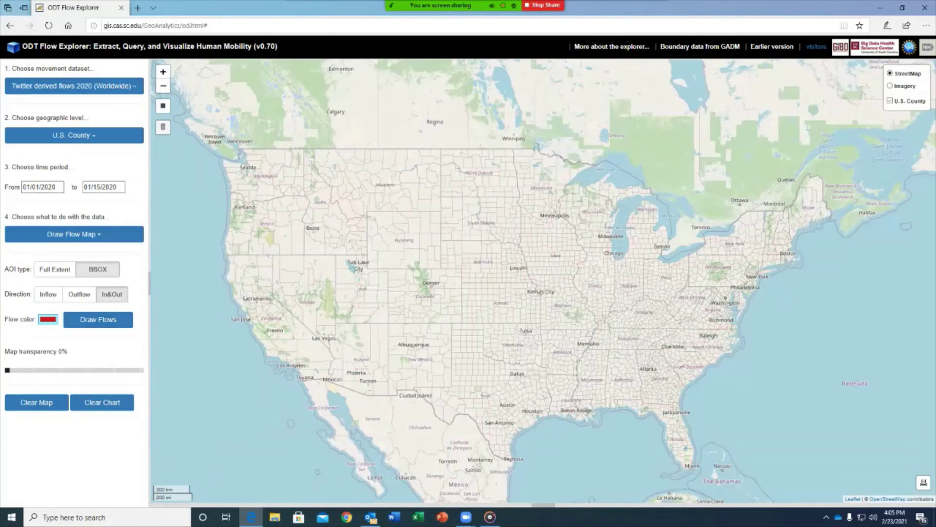
click(74, 135)
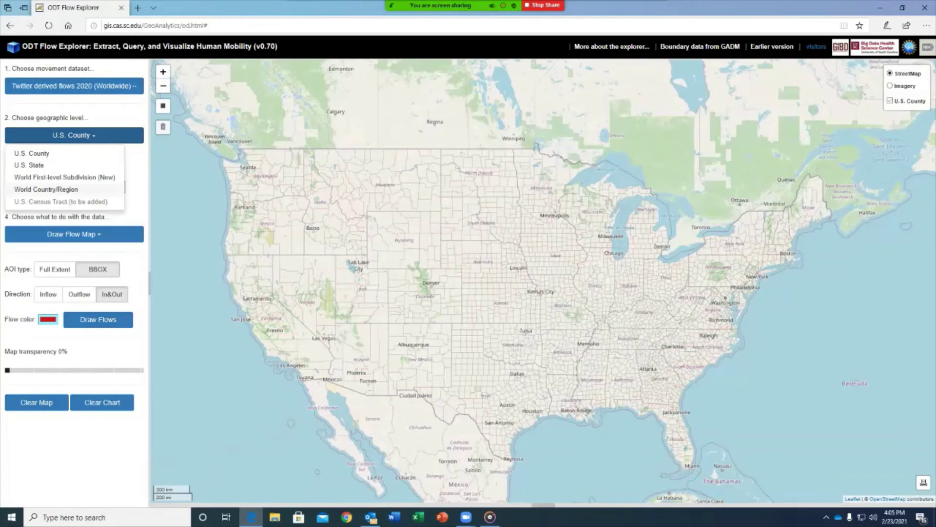
click(46, 190)
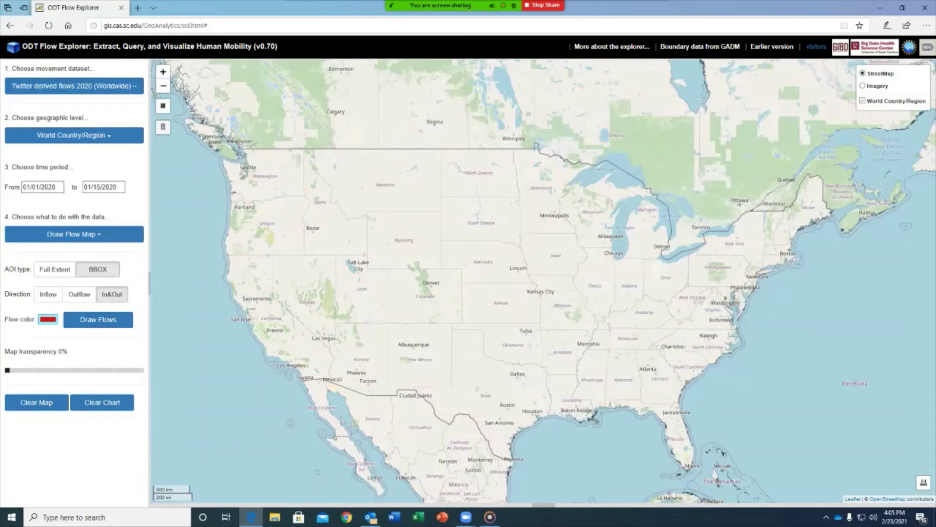
scroll(863, 376, down, 1)
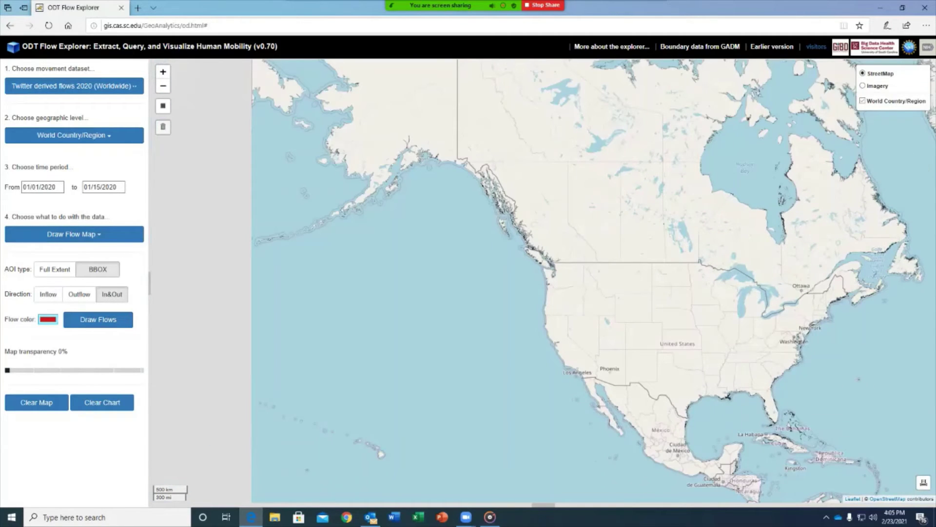
Step: Set the date range to 03/11/2020–03/21/2020 over the full extent
click(42, 187)
click(59, 202)
click(50, 219)
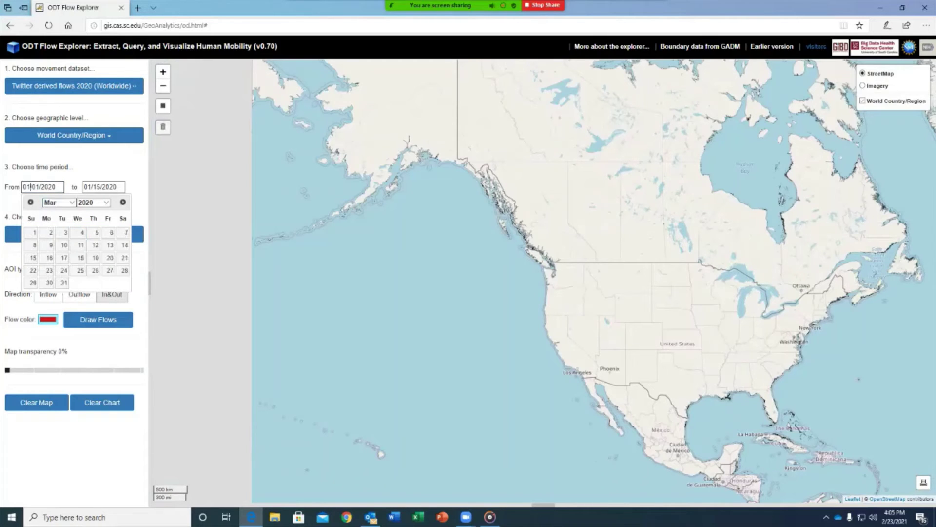
click(81, 245)
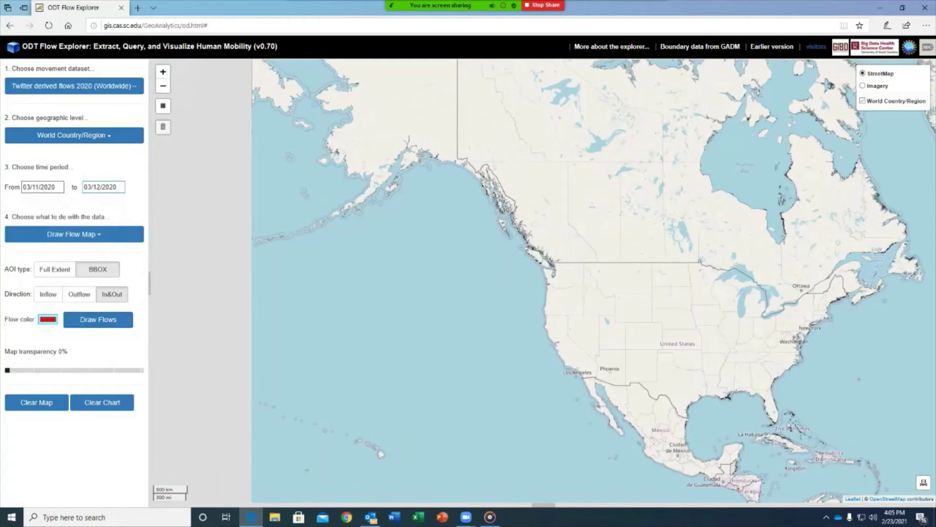
click(104, 186)
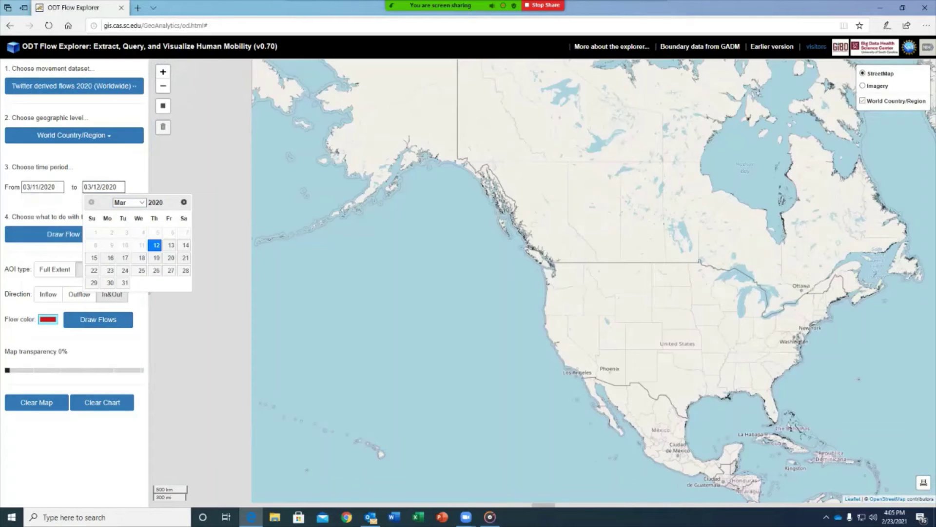
click(185, 258)
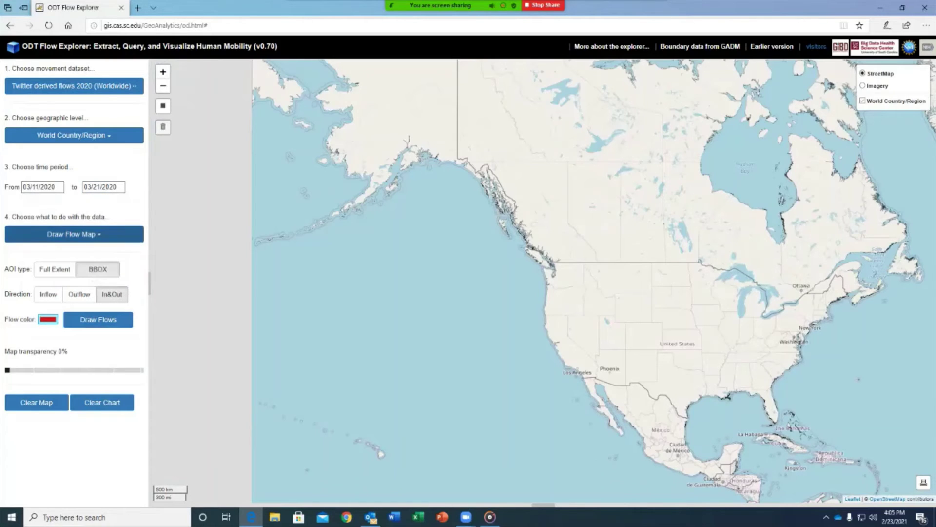
click(55, 269)
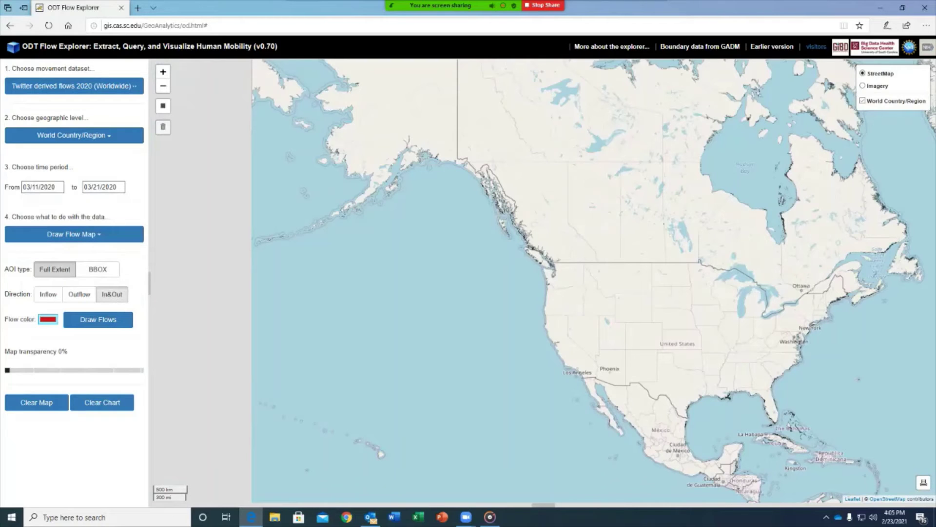
Step: Set the flow colour to deep red and draw the flows
click(48, 319)
click(74, 348)
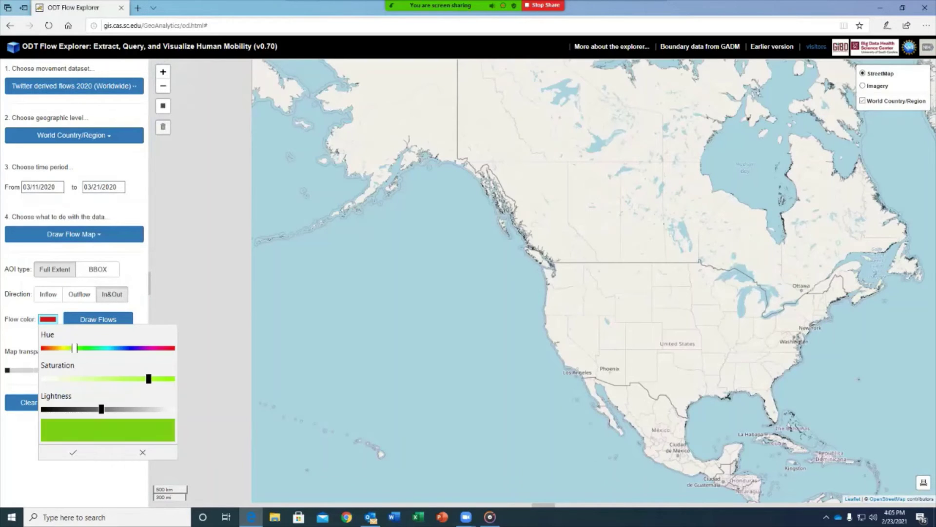
click(45, 348)
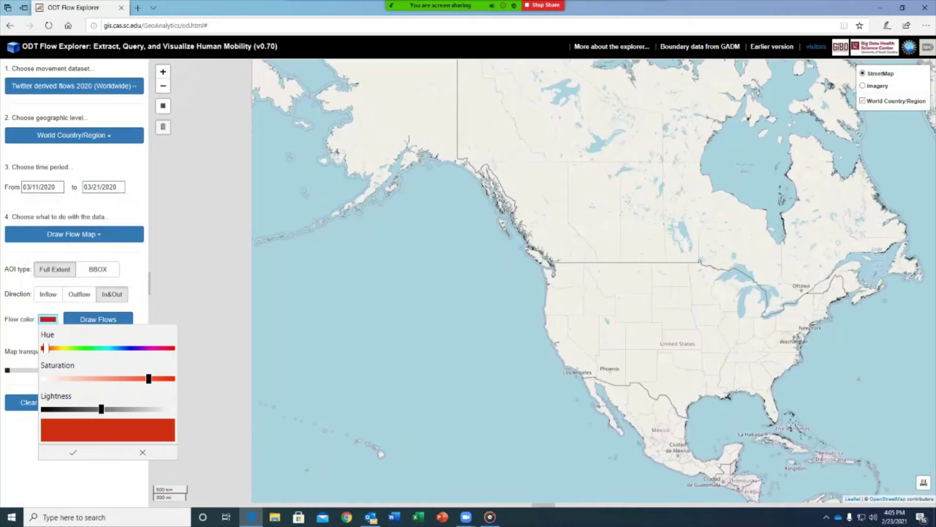
drag(45, 347, 168, 348)
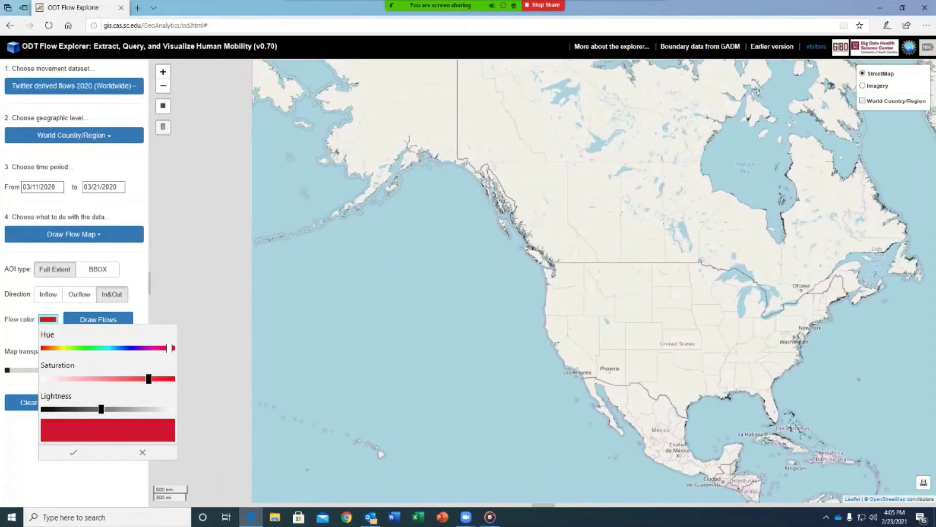
click(74, 452)
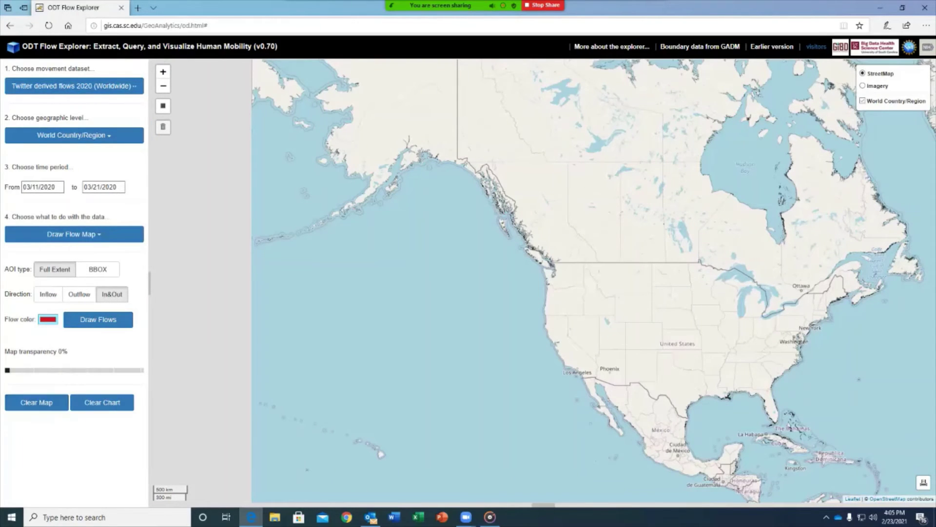
click(98, 319)
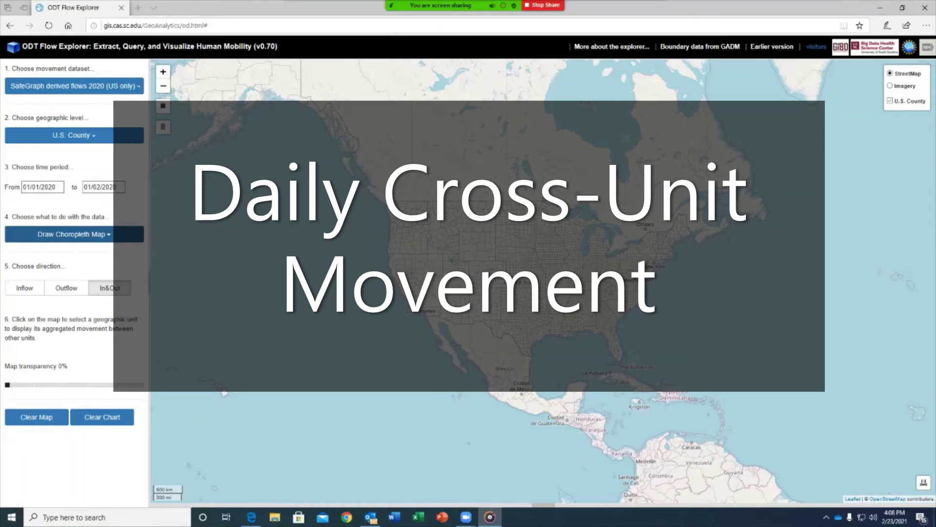
Step: Bring up the 'Choose what to do with the data' options for the reset SafeGraph 2020 county data
click(74, 234)
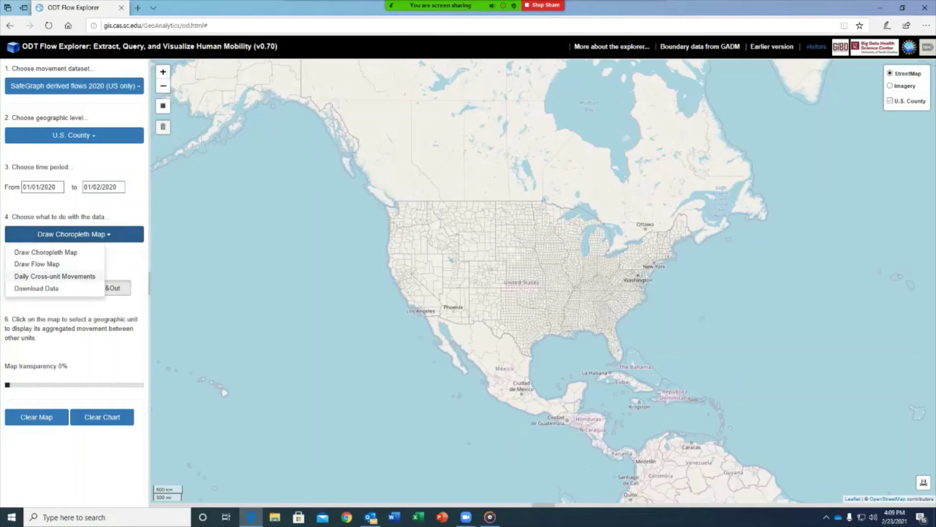
Step: Chart Daily Cross-unit Movements as Inflow from SafeGraph derived flows 2019, zooming toward New York
click(55, 276)
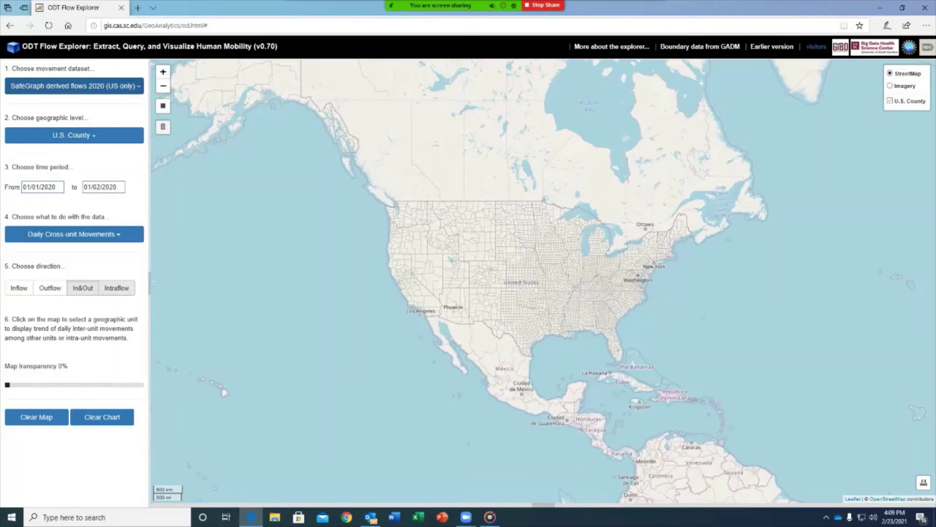
click(74, 86)
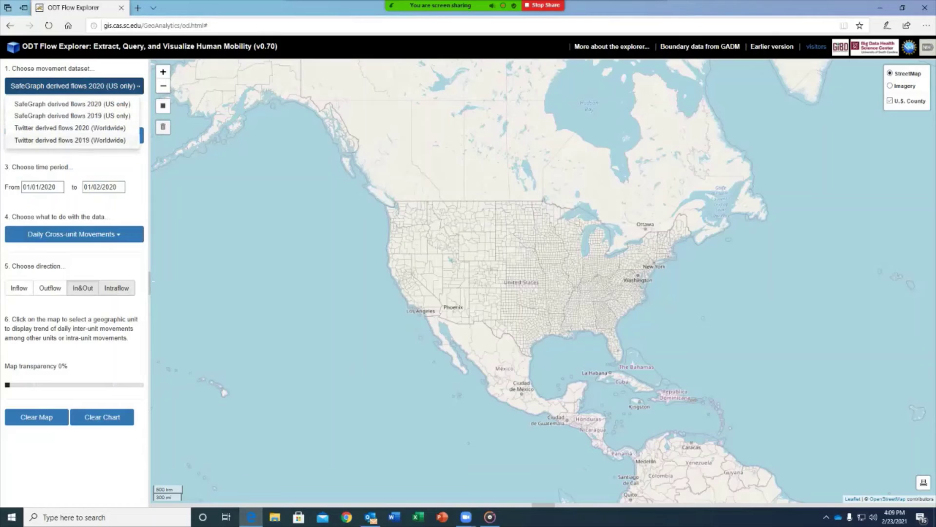
click(73, 116)
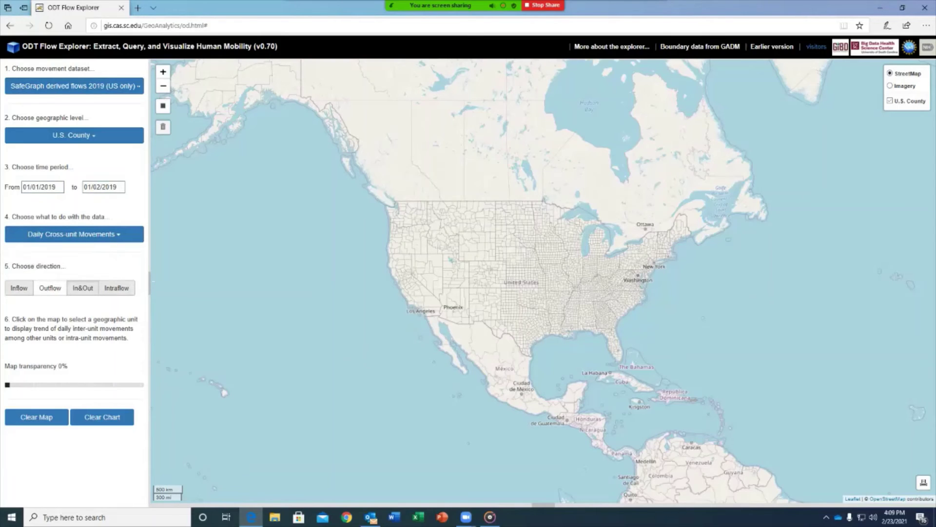
click(19, 287)
scroll(649, 274, up, 3)
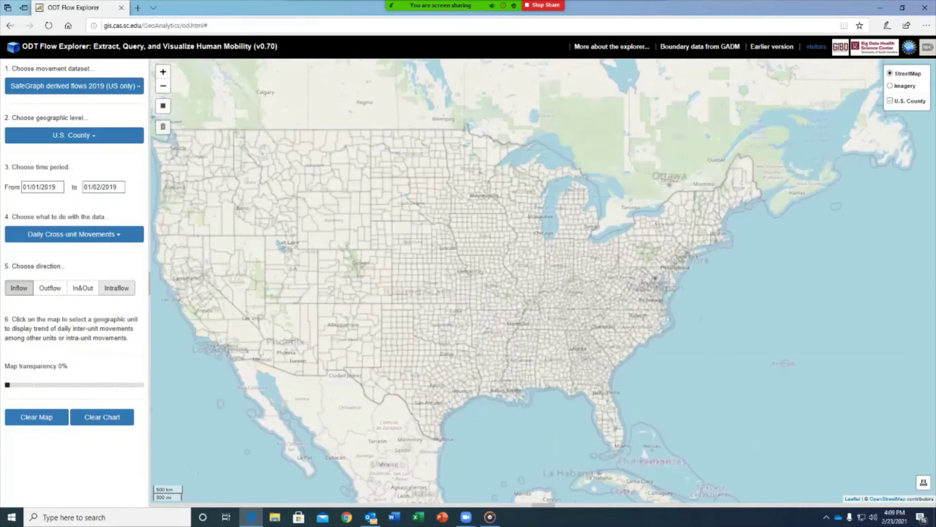
scroll(656, 220, up, 1)
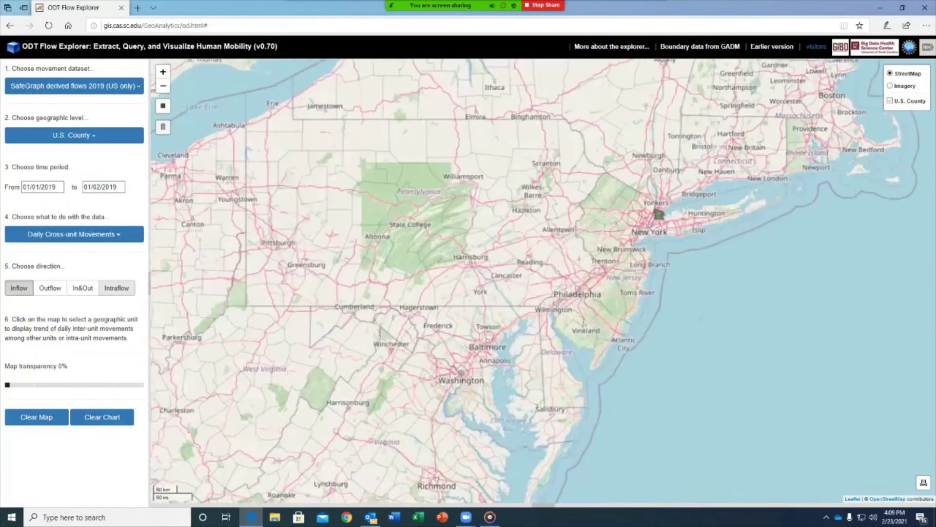
Step: Add New York county's daily 2019 inflow to the chart
click(656, 220)
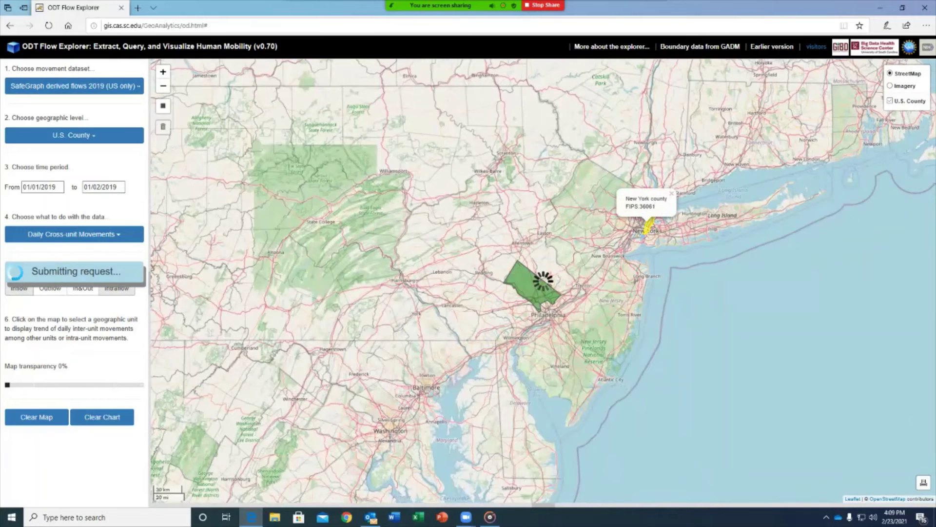
click(671, 194)
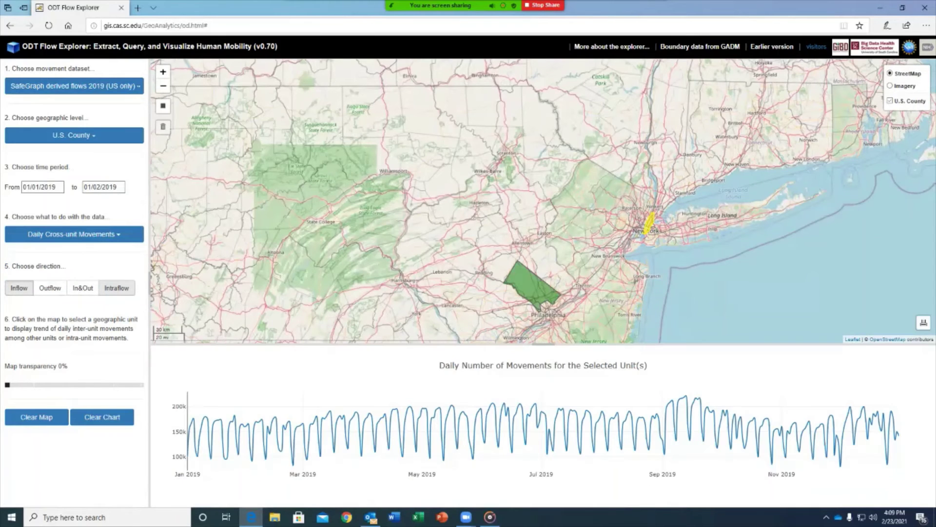
scroll(561, 288, down, 1)
scroll(593, 305, down, 1)
Step: Add Miami-Dade county's daily 2019 inflow alongside New York's
drag(593, 305, 588, 103)
drag(588, 293, 595, 107)
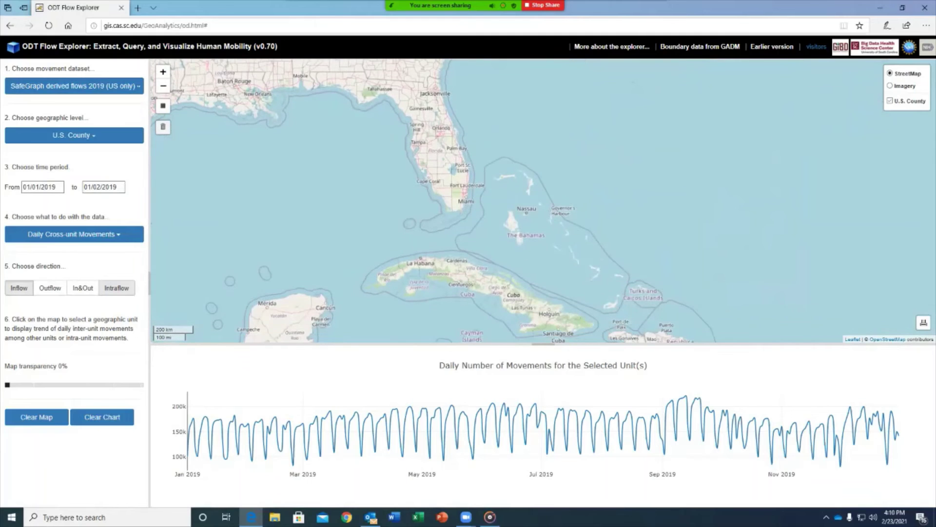
scroll(453, 227, up, 1)
click(462, 176)
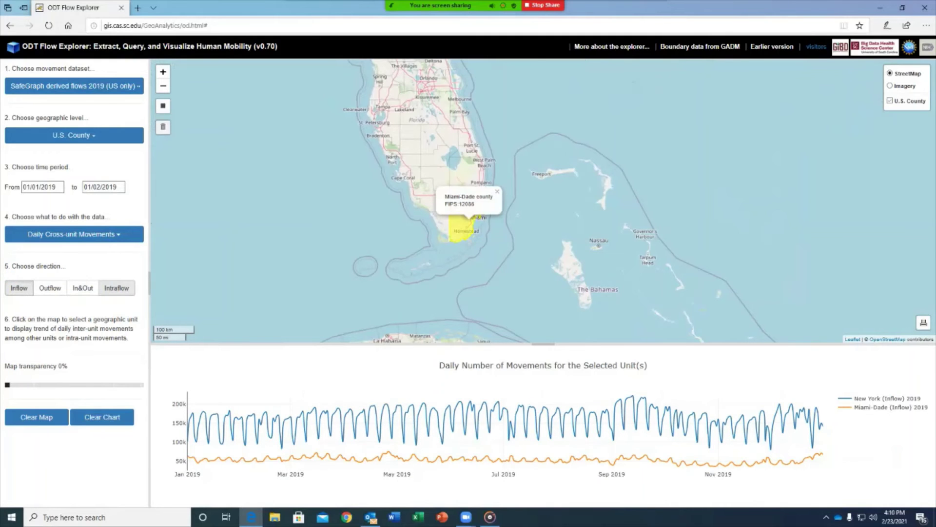
scroll(464, 288, down, 2)
drag(463, 273, 571, 322)
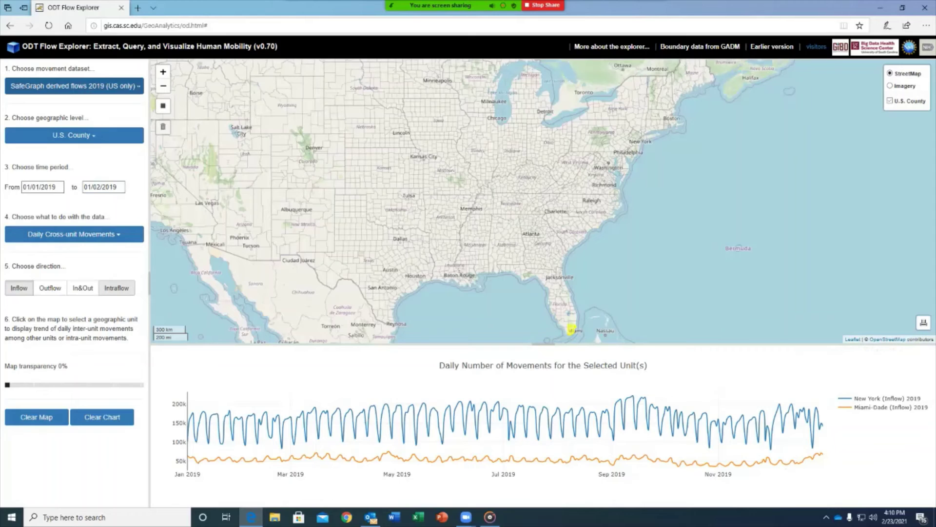
click(74, 86)
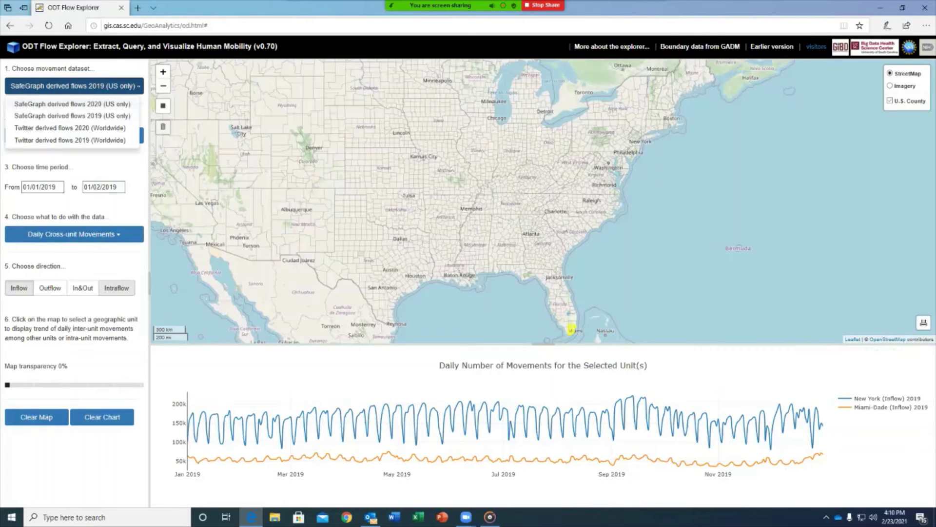
Step: Switch to SafeGraph derived flows 2020 (US only) and add New York county's 2020 inflow line
click(72, 103)
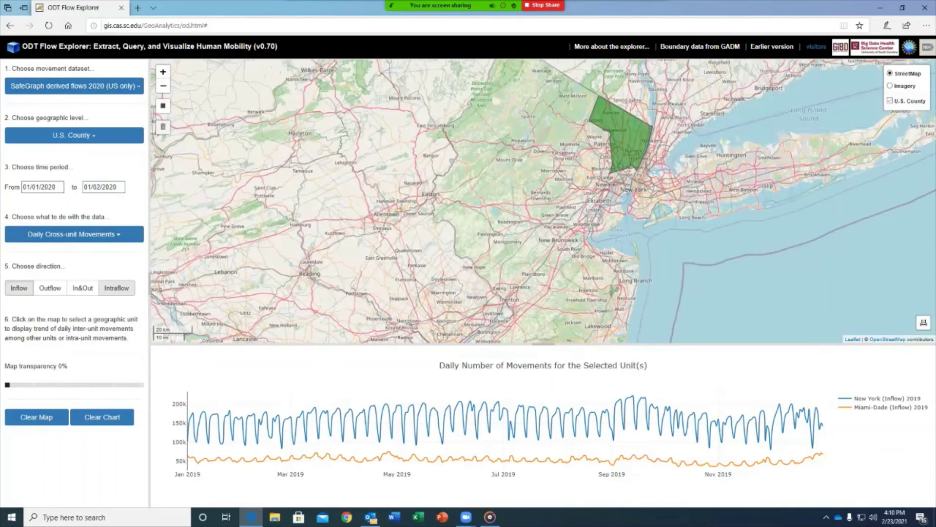
scroll(615, 178, up, 2)
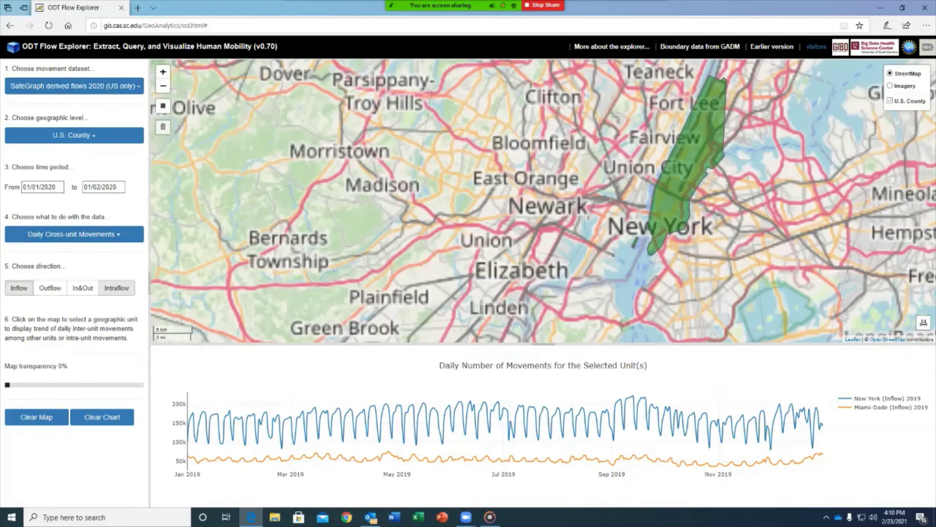
click(649, 185)
scroll(542, 200, down, 2)
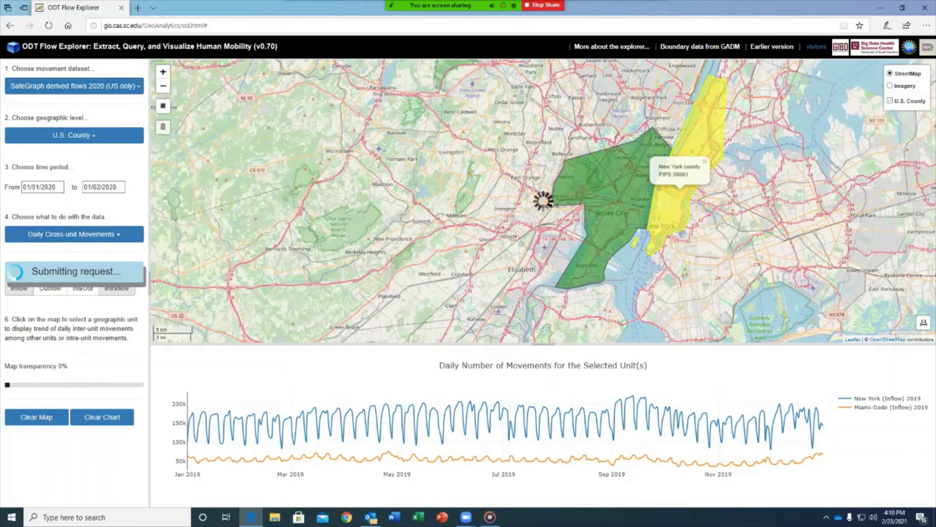
scroll(542, 201, down, 2)
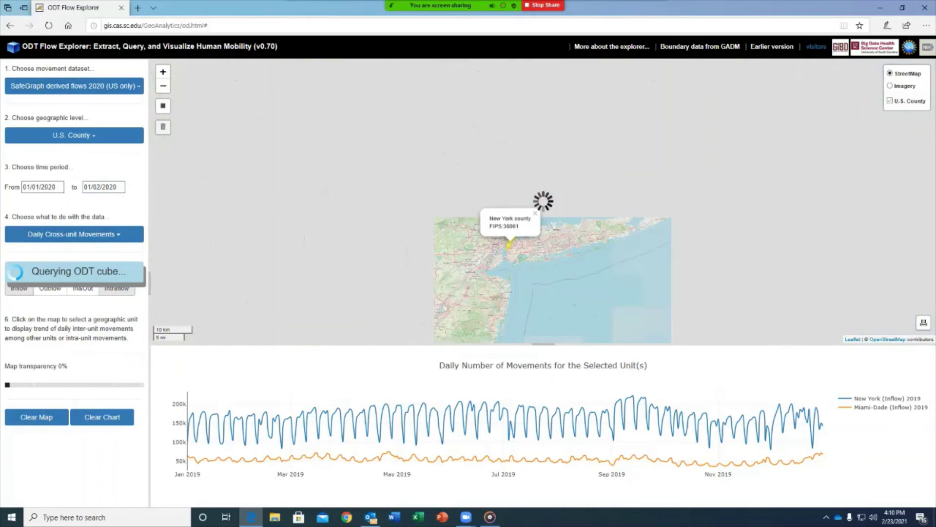
drag(542, 200, 580, 61)
drag(488, 302, 634, 63)
scroll(542, 201, down, 1)
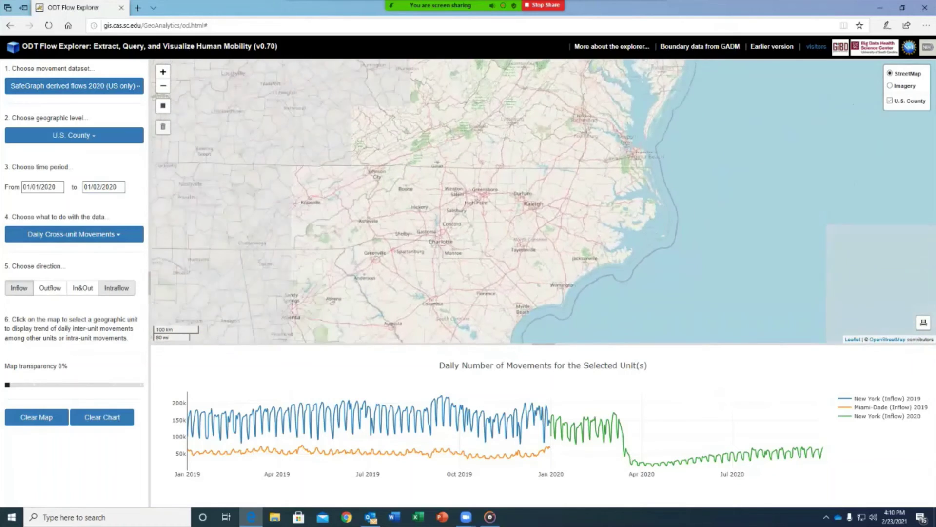
drag(488, 303, 532, 91)
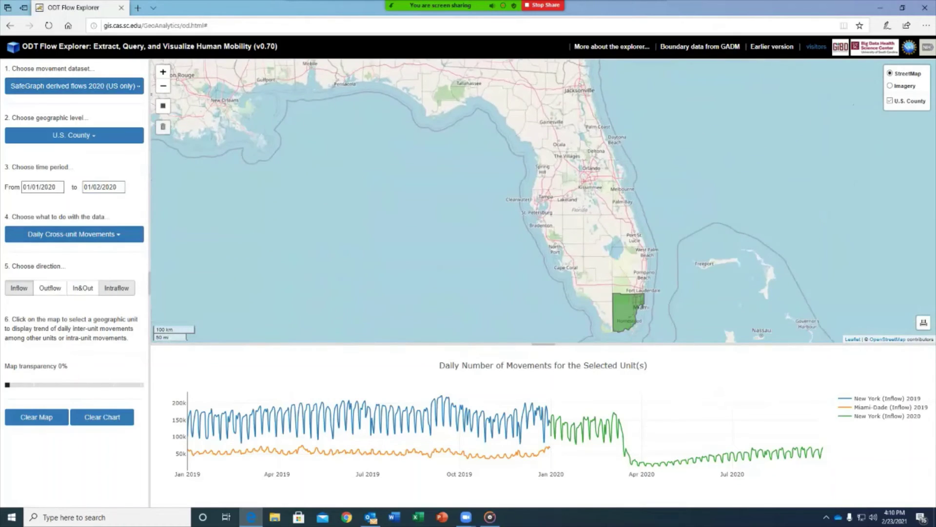
Step: Add Miami-Dade's 2020 inflow line, then clear the county selections and the chart
click(625, 319)
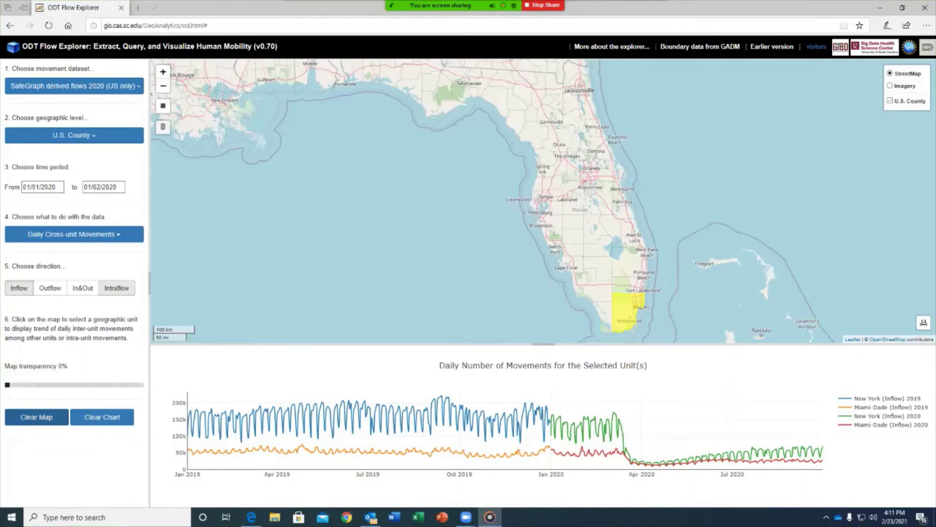
click(37, 417)
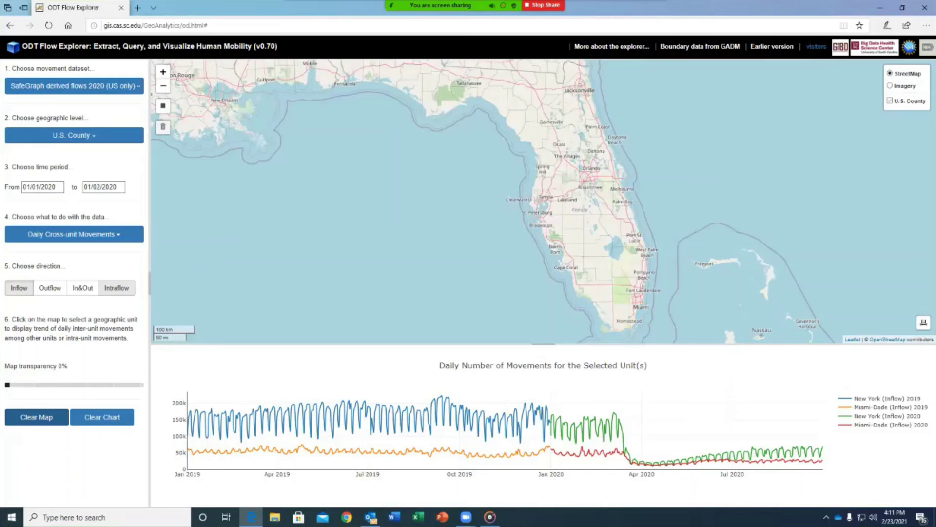
click(102, 416)
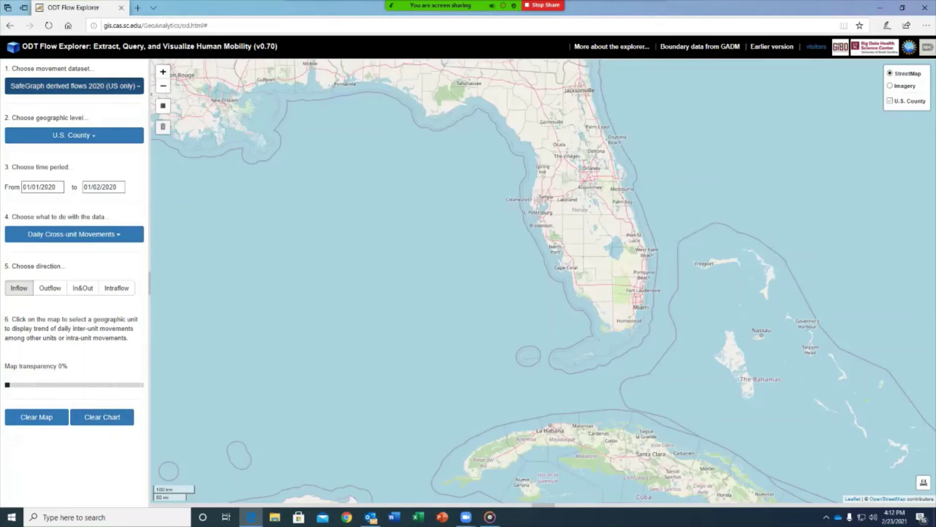
Step: Switch to Twitter derived flows 2020 (Worldwide) at World Country/Region level
click(74, 86)
click(70, 128)
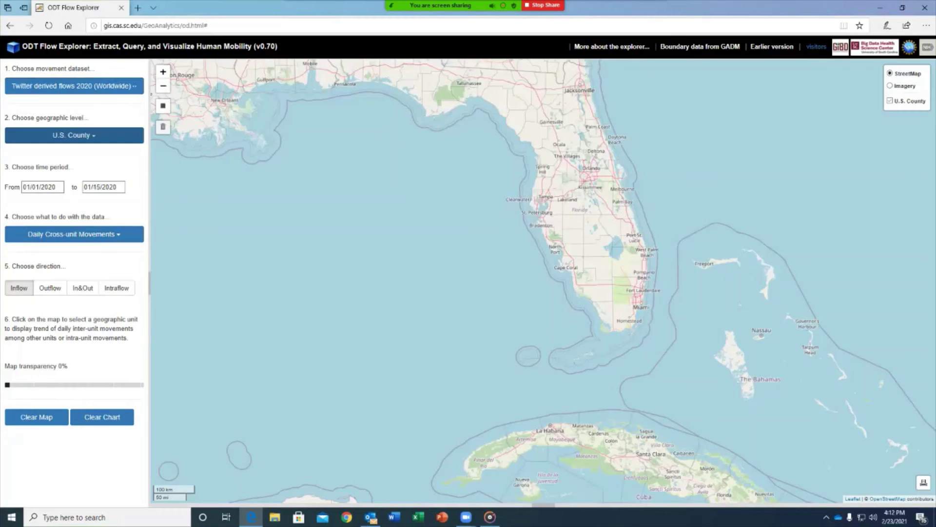
click(73, 135)
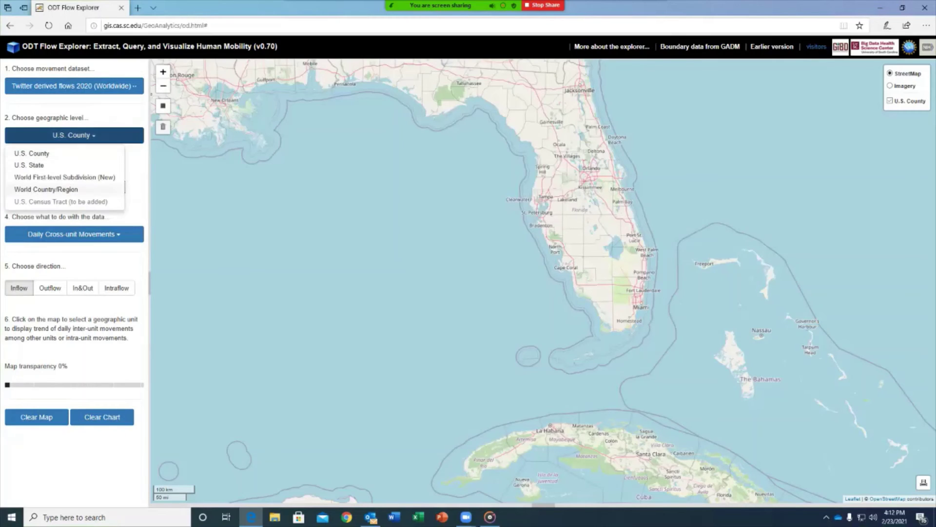
click(46, 190)
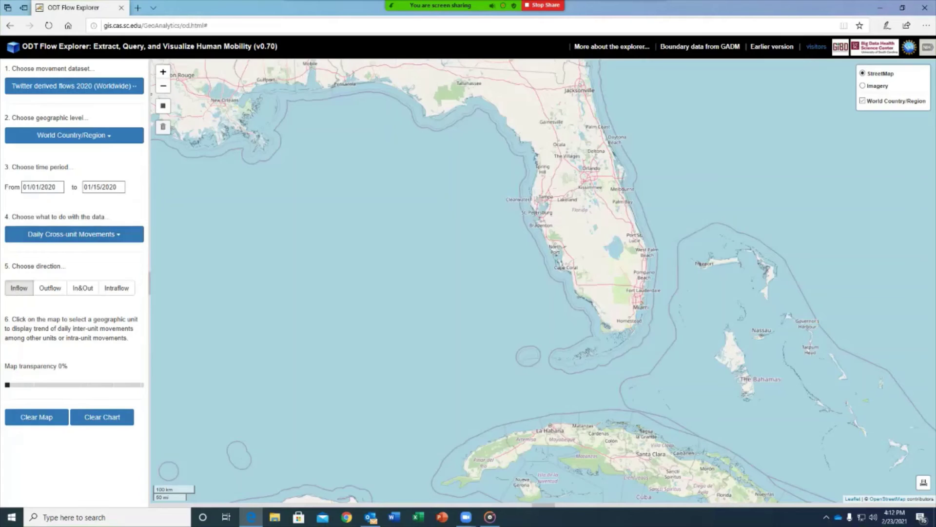
Step: Choose Intraflow and select the United Kingdom on the world map
click(117, 288)
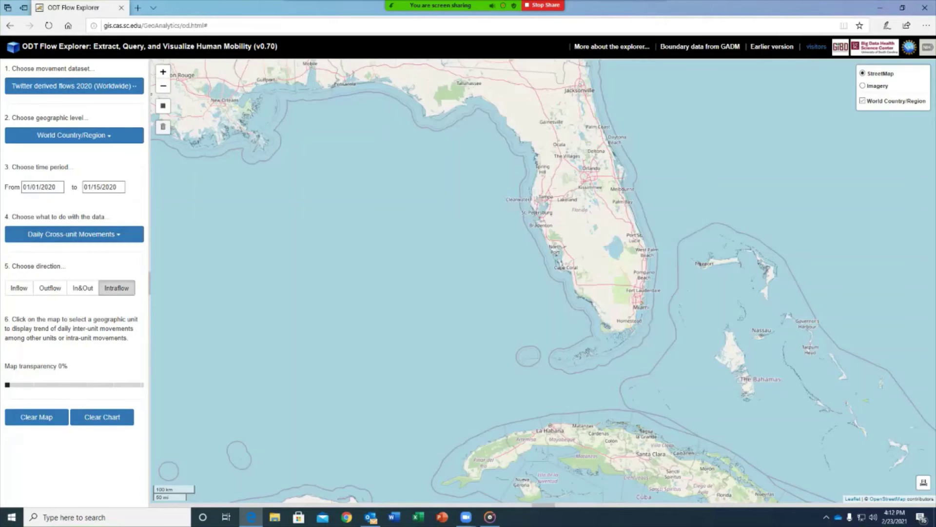
scroll(511, 279, down, 2)
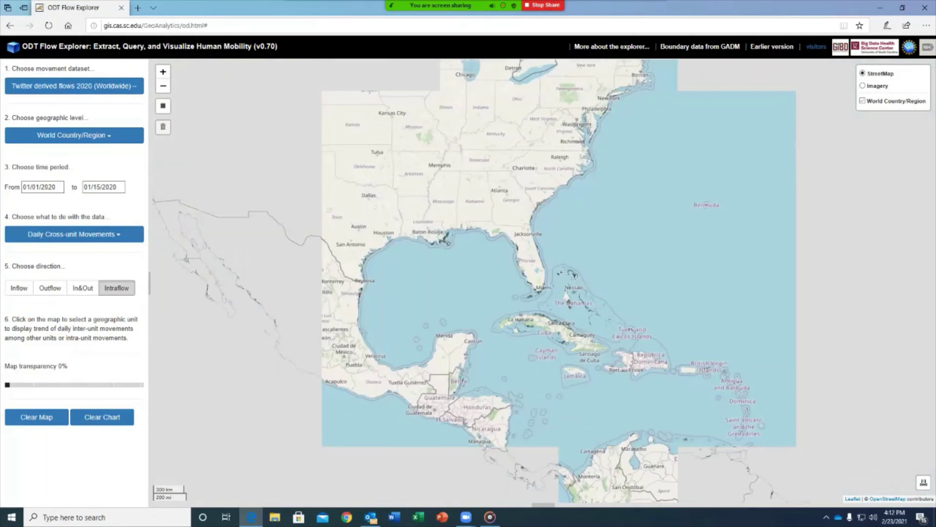
scroll(561, 273, down, 2)
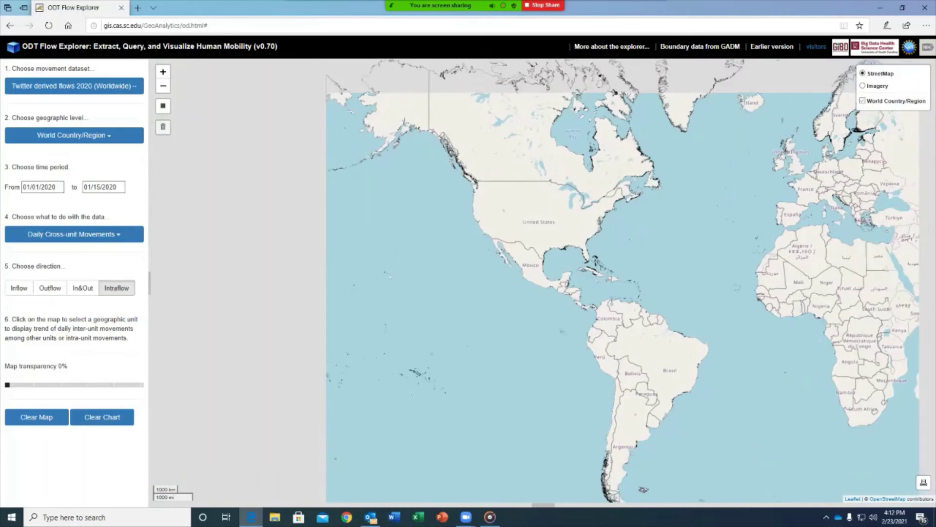
drag(790, 151, 700, 175)
click(700, 176)
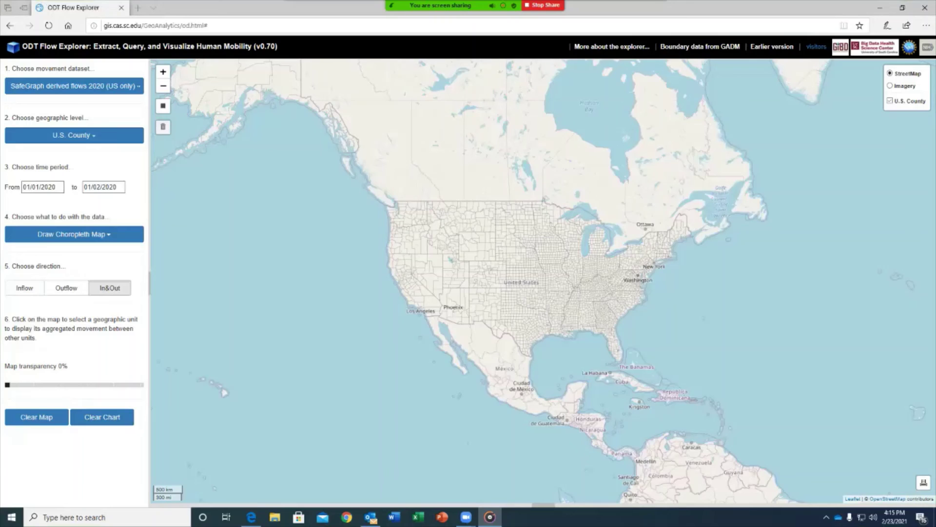
Step: Switch to Download Data and draw a box around the New York–Washington area
click(74, 234)
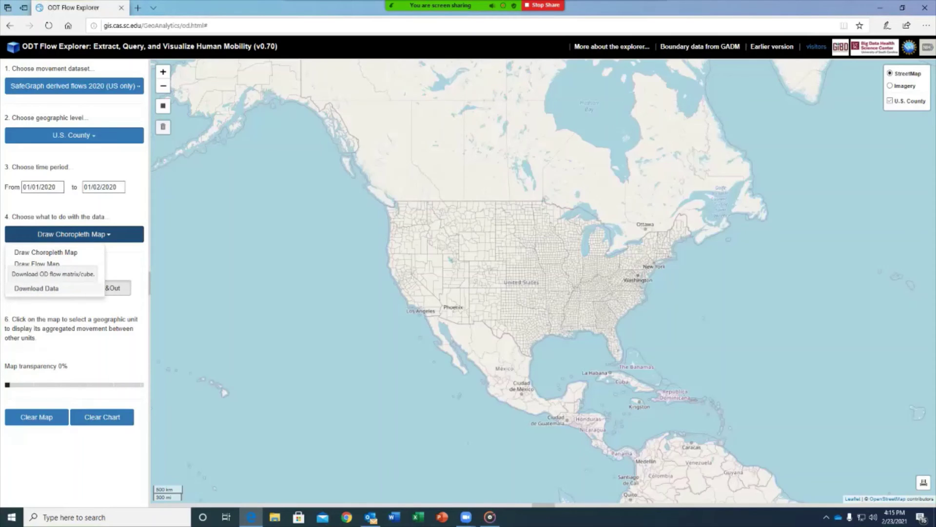
click(36, 288)
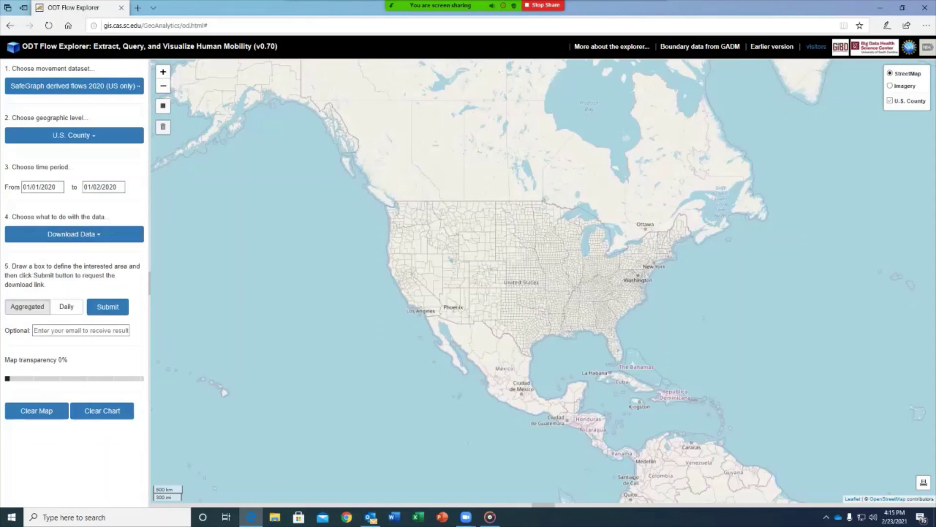
click(163, 105)
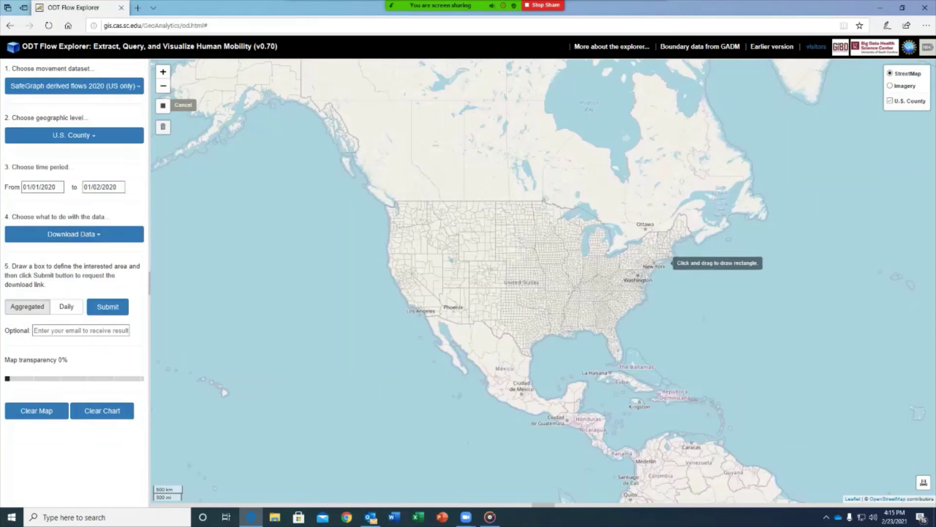
drag(638, 258, 666, 279)
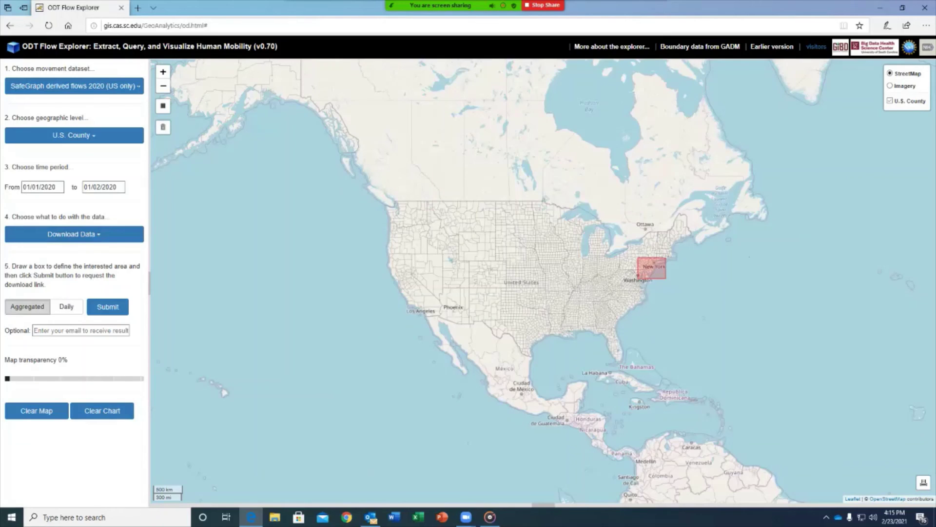
Step: Submit a daily OD flow request with a results e-mail address, then revert to aggregated
click(66, 306)
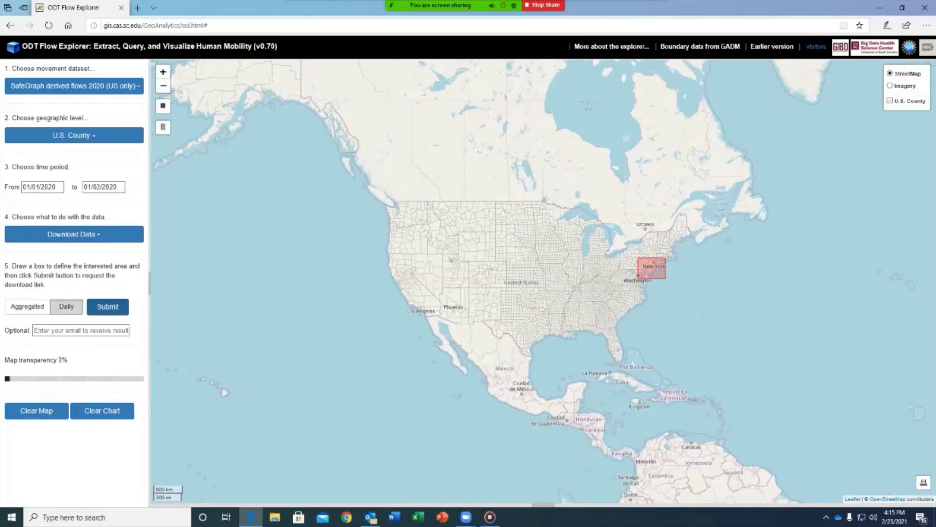
click(81, 330)
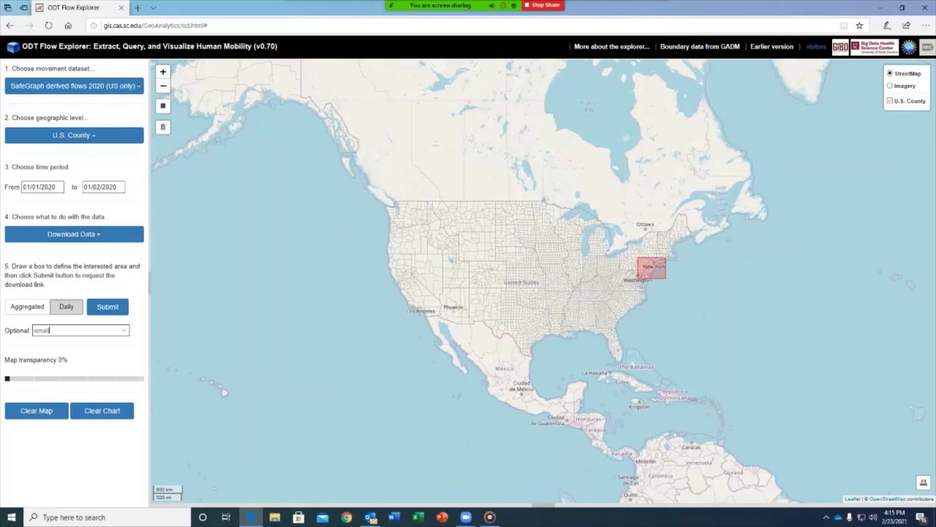
key(Return)
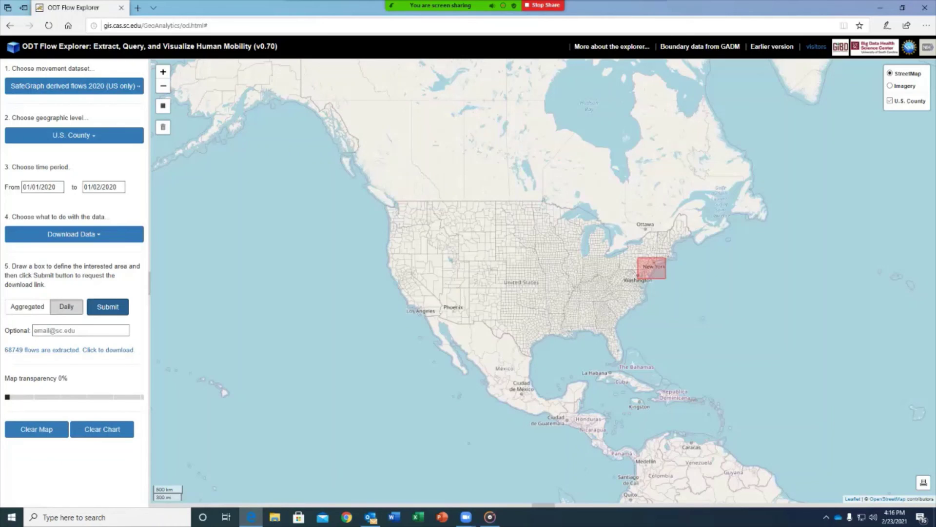
click(27, 306)
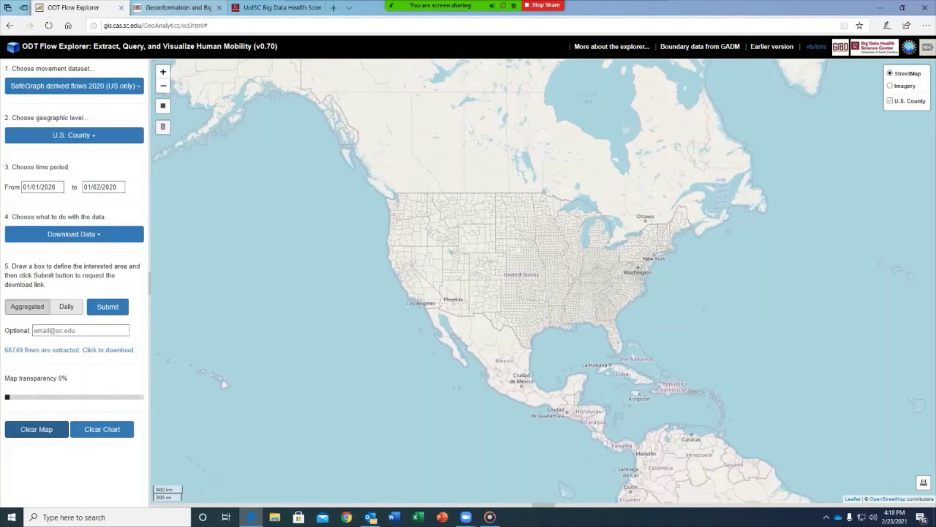
Step: On the Geoinformation and Big Data Research Laboratory site, open the ODT Flow Explorer article under COVID-19
click(178, 7)
scroll(307, 299, down, 7)
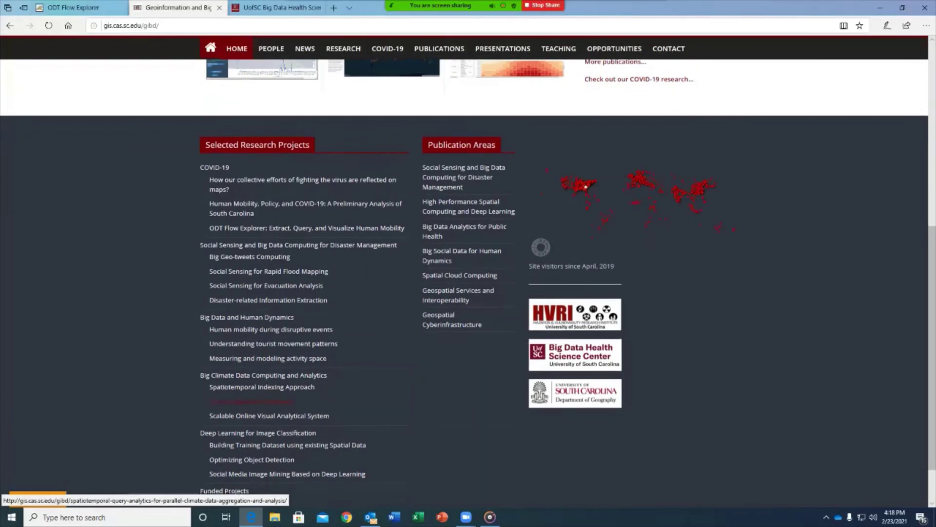
scroll(307, 299, up, 1)
click(308, 298)
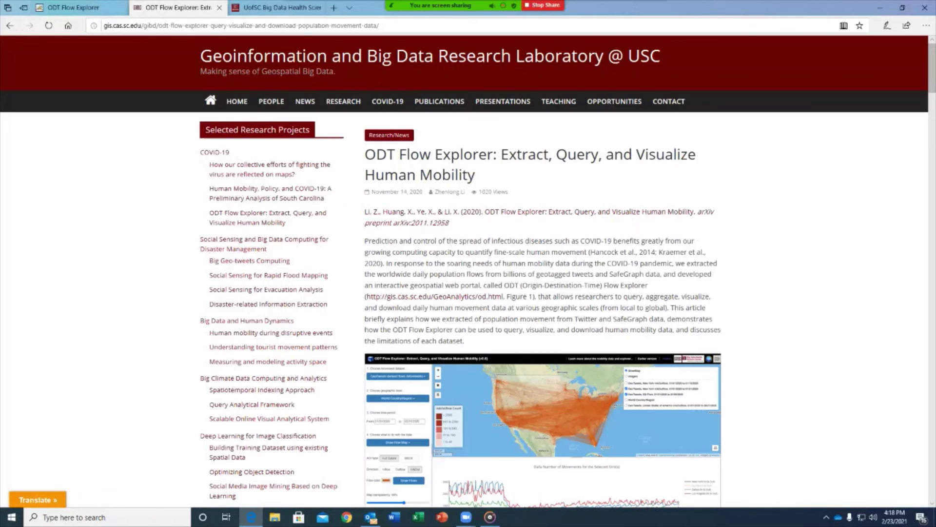
Step: Read through the ODT Flow Explorer article, ending at its Demonstration section
scroll(468, 273, down, 5)
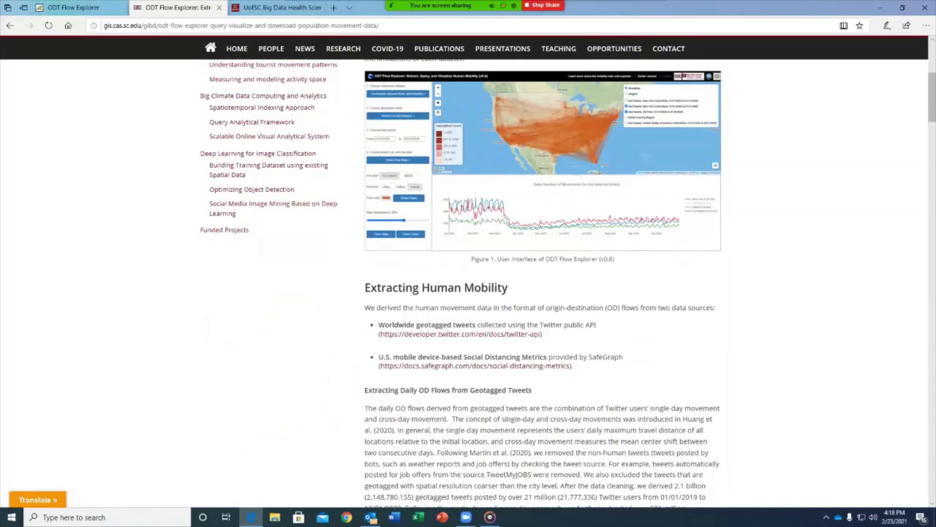
scroll(469, 283, down, 3)
scroll(541, 283, down, 15)
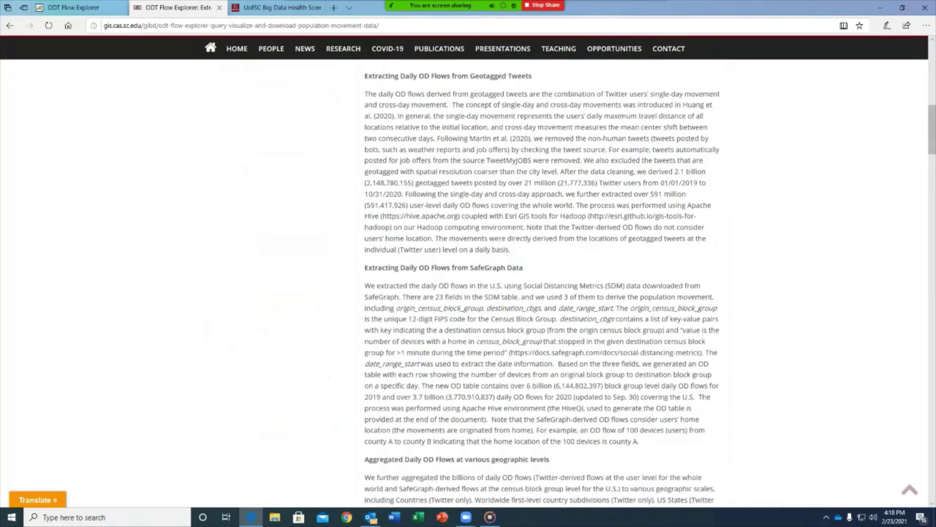
scroll(541, 283, down, 20)
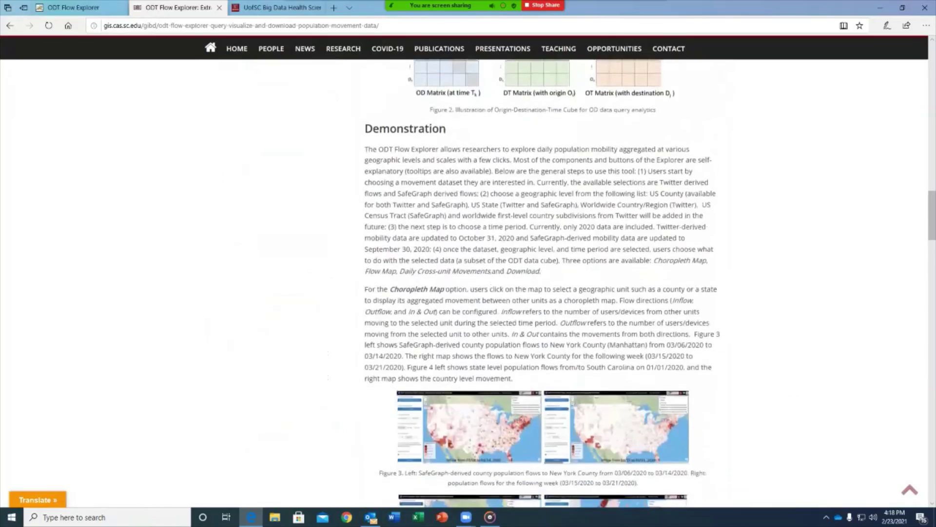
scroll(541, 283, down, 14)
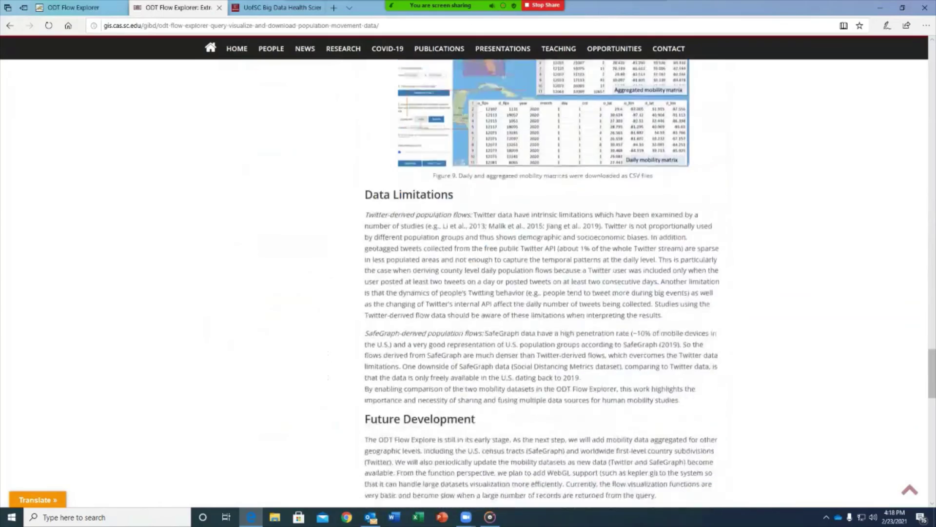
scroll(542, 283, up, 6)
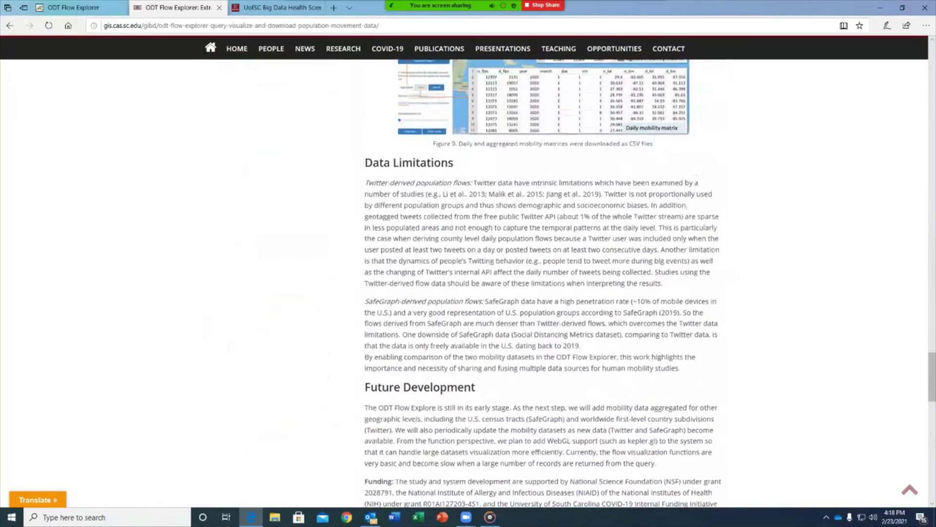
scroll(542, 283, down, 4)
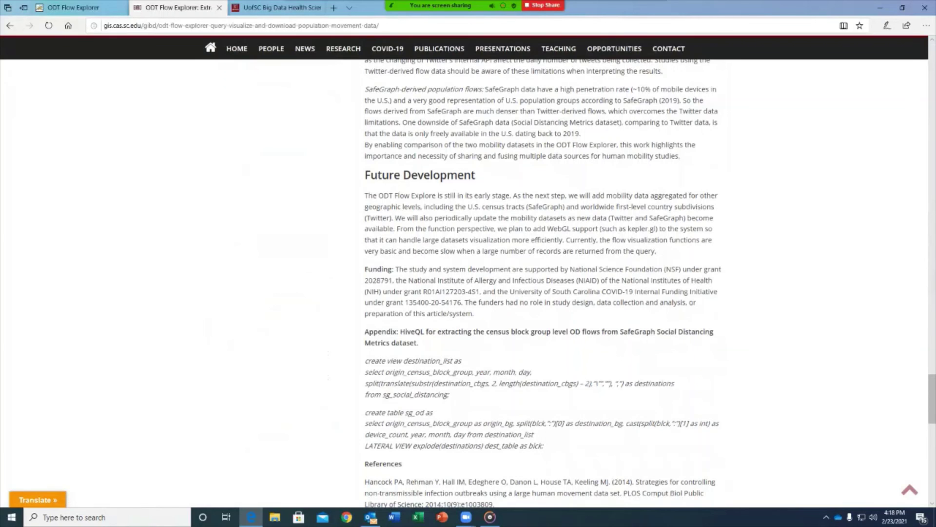
scroll(541, 283, down, 7)
scroll(541, 283, up, 5)
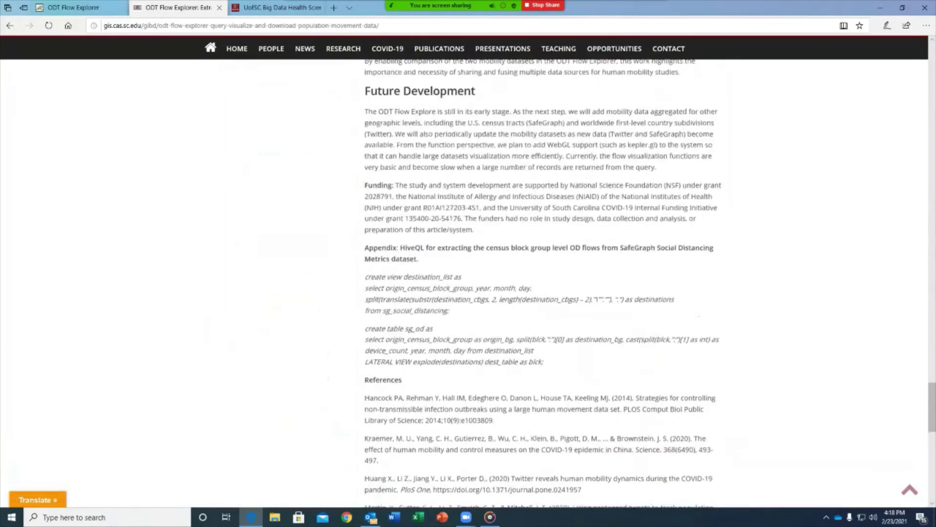
scroll(541, 283, up, 13)
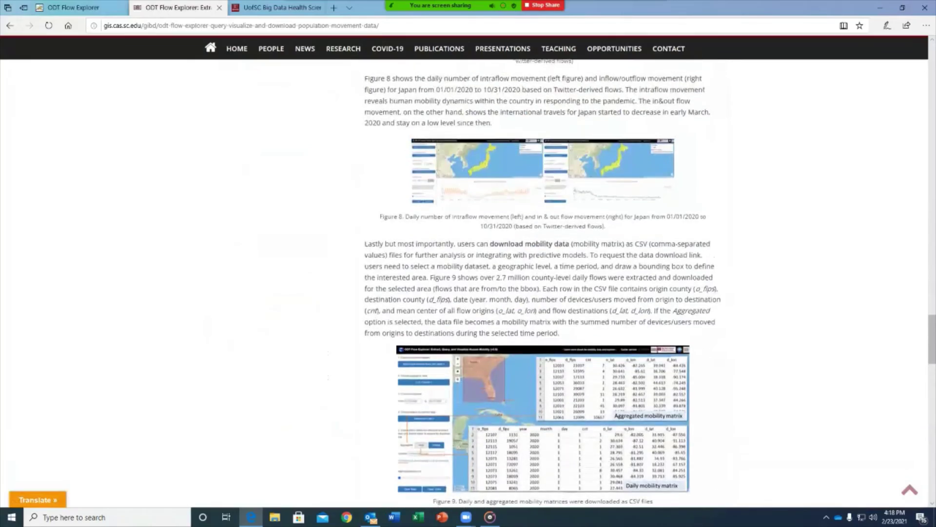
scroll(541, 283, up, 15)
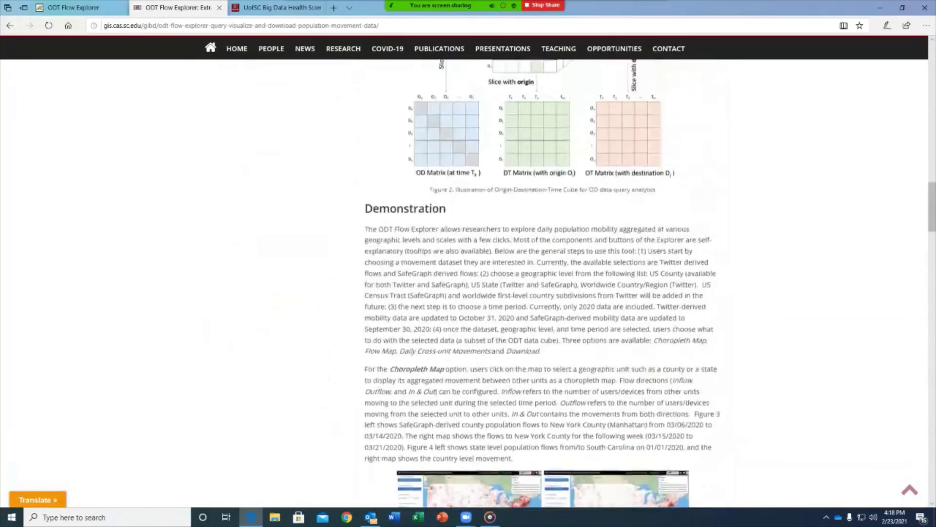
scroll(487, 292, up, 15)
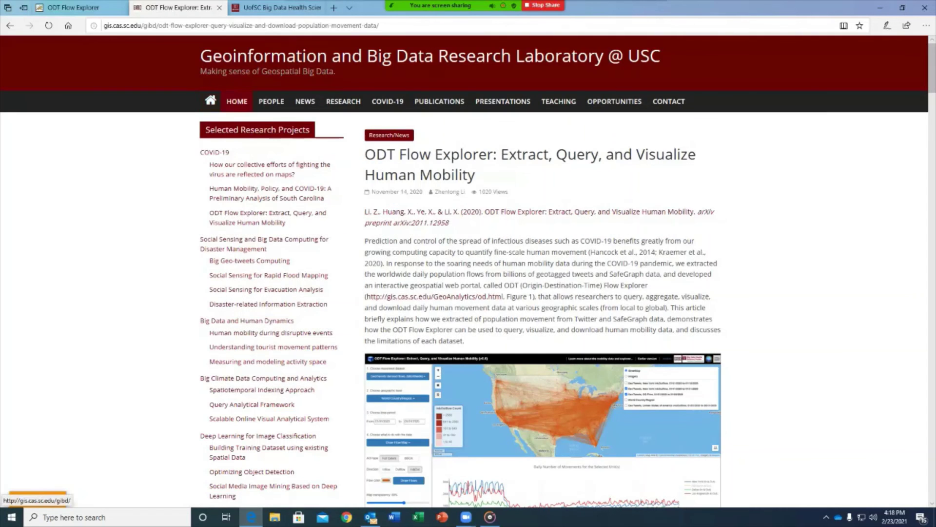
Step: Revisit the lab's homepage, then view the Recent News on bigdata.sc.edu and highlight its address
click(237, 102)
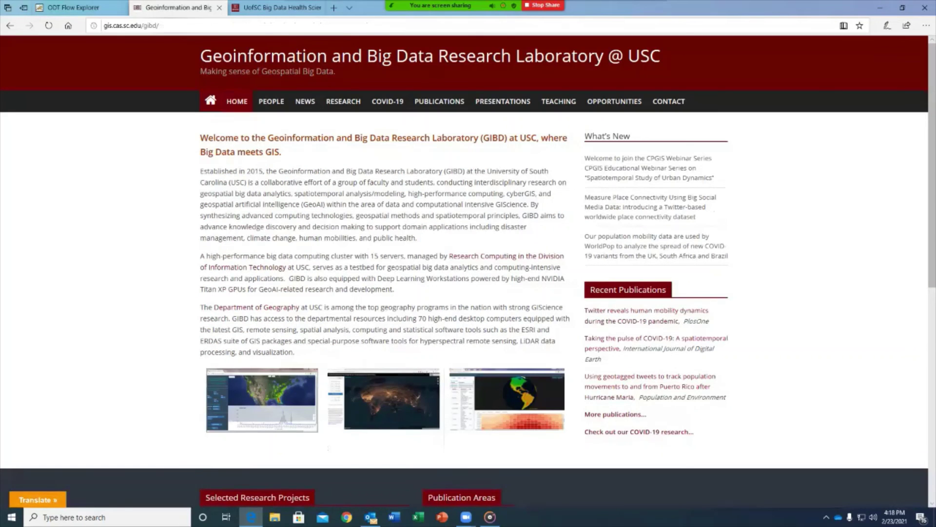
click(130, 25)
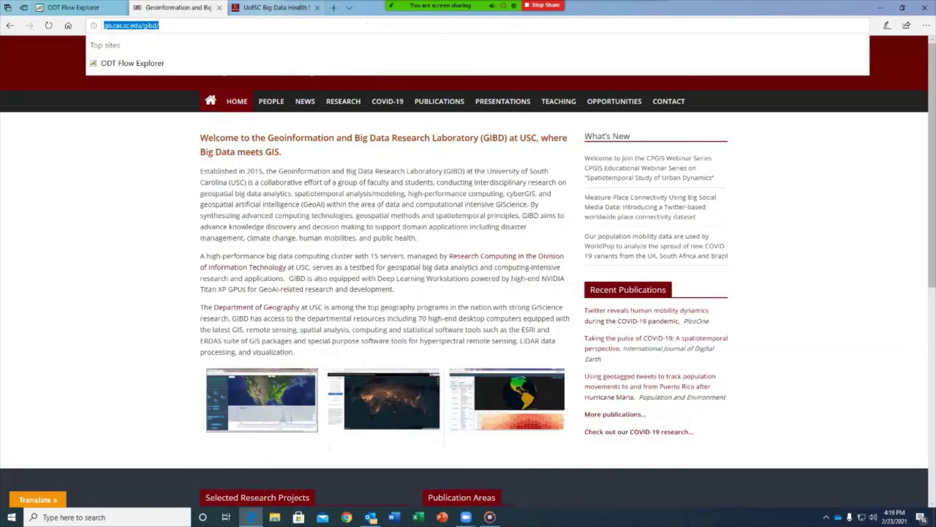
click(276, 7)
scroll(468, 273, down, 15)
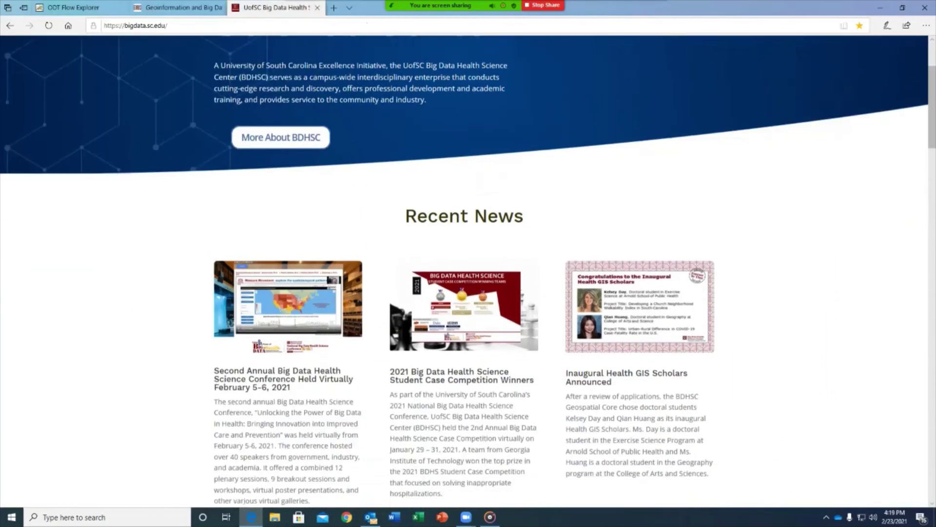
scroll(468, 273, up, 6)
scroll(468, 273, up, 5)
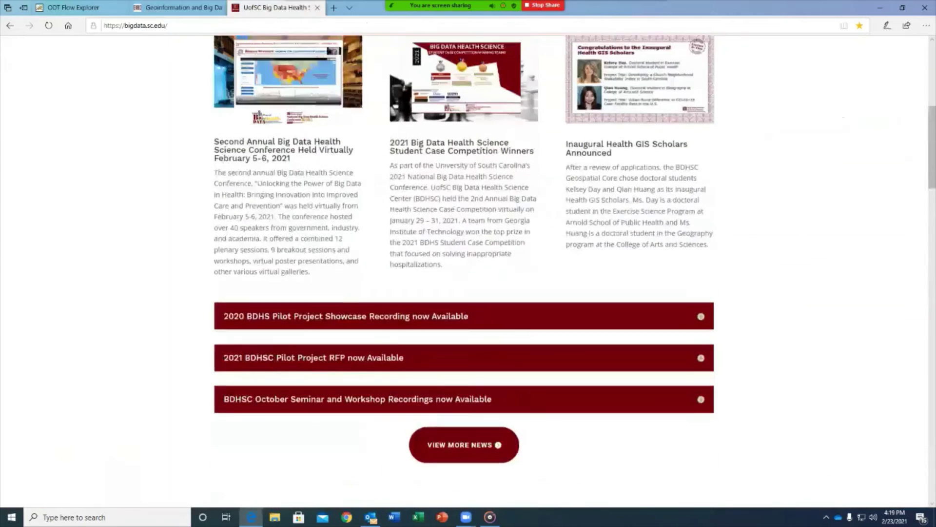
click(135, 26)
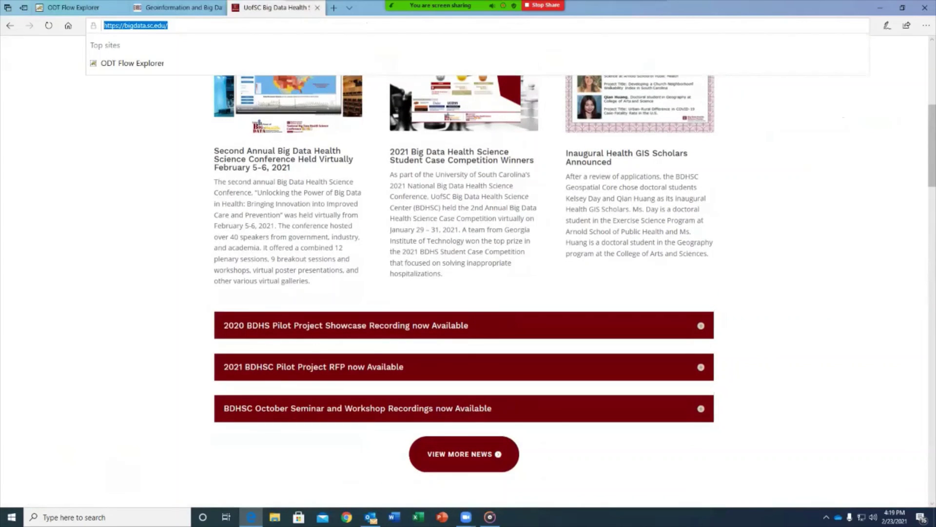